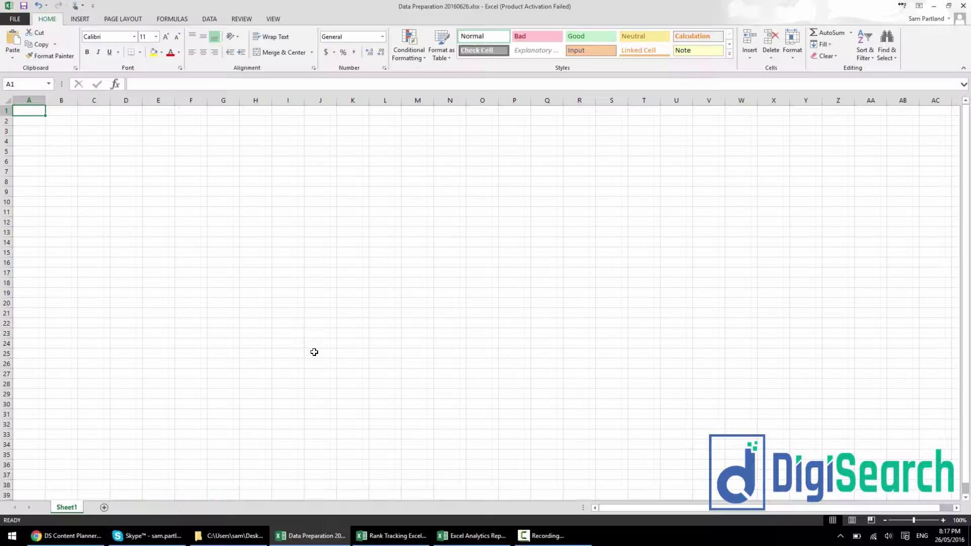
# - Bring the Data Preparation folder window forward over the blank Excel workbook
pyautogui.click(229, 536)
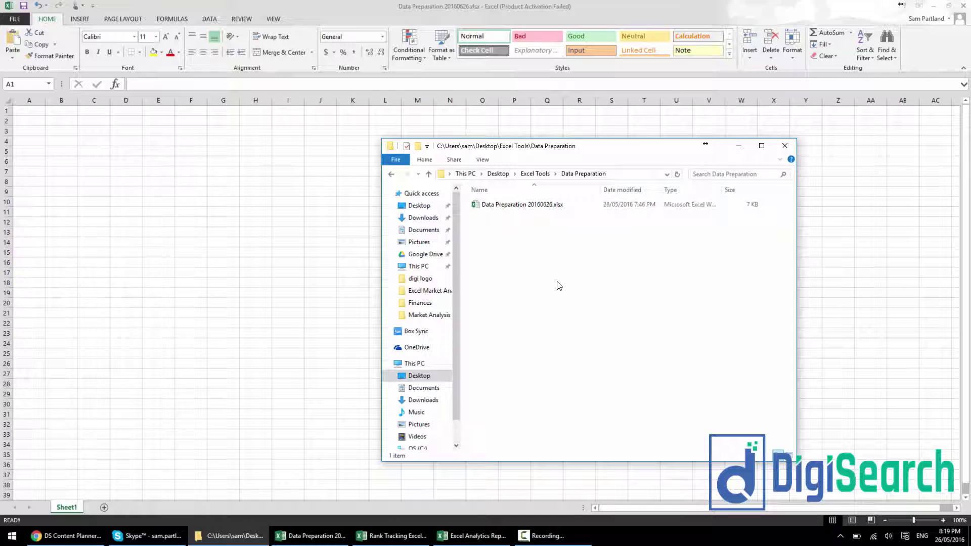
# - Back in the workbook, add a new sheet and name it RAW
pyautogui.click(317, 229)
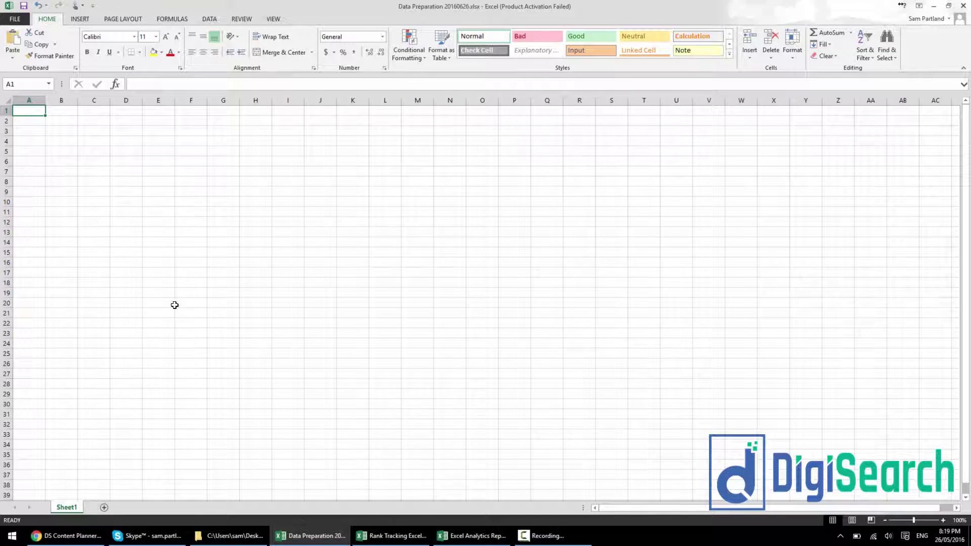
pyautogui.click(104, 507)
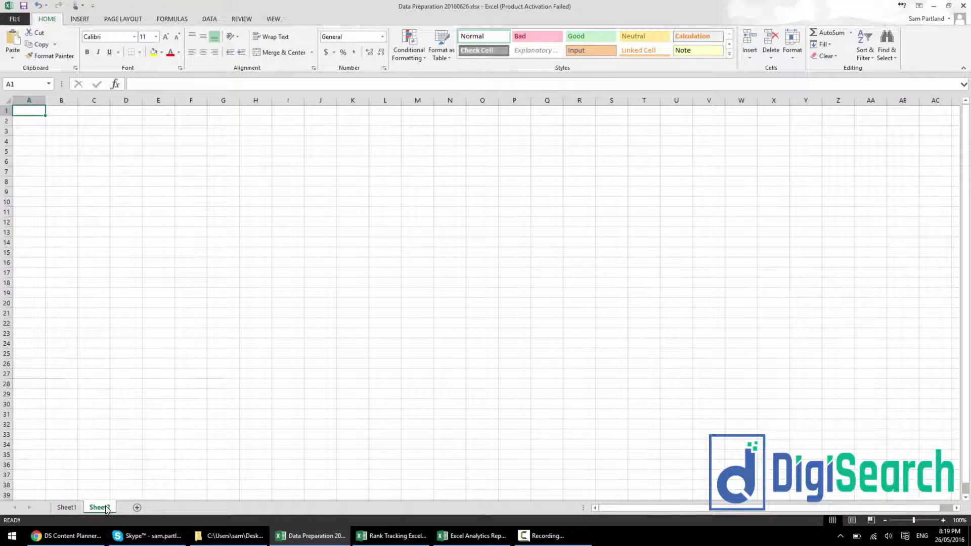
pyautogui.doubleClick(99, 507)
pyautogui.write('RAW')
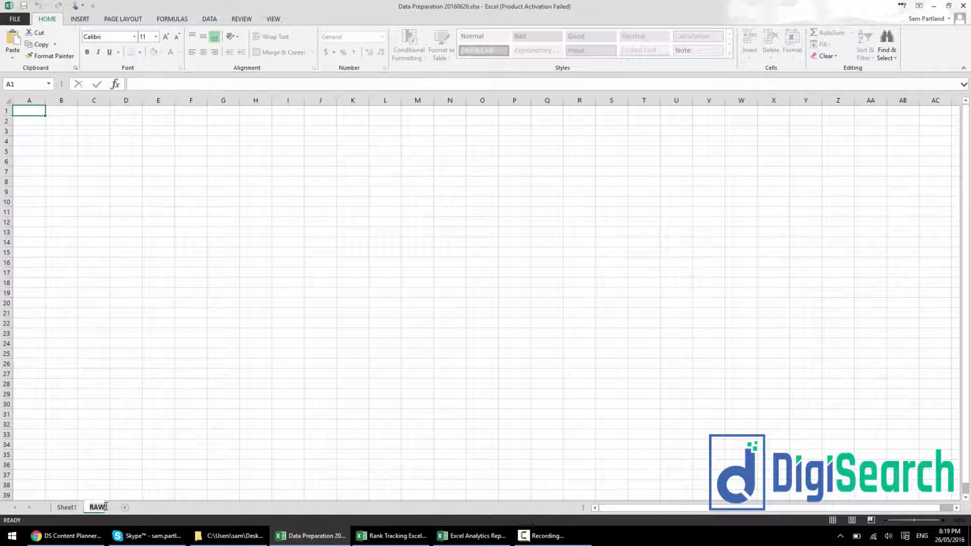
pyautogui.press('Return')
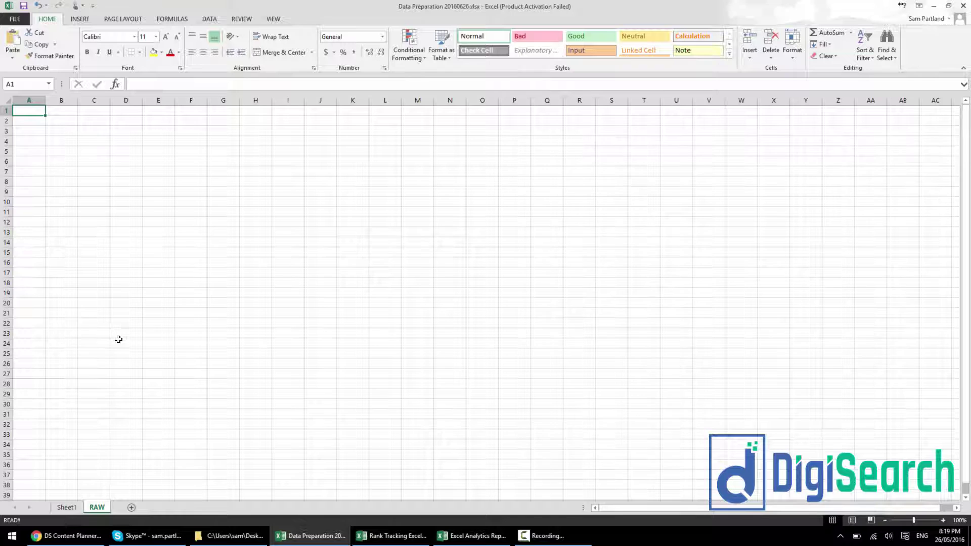
# - Rename Sheet1 to Dashboard
pyautogui.click(67, 507)
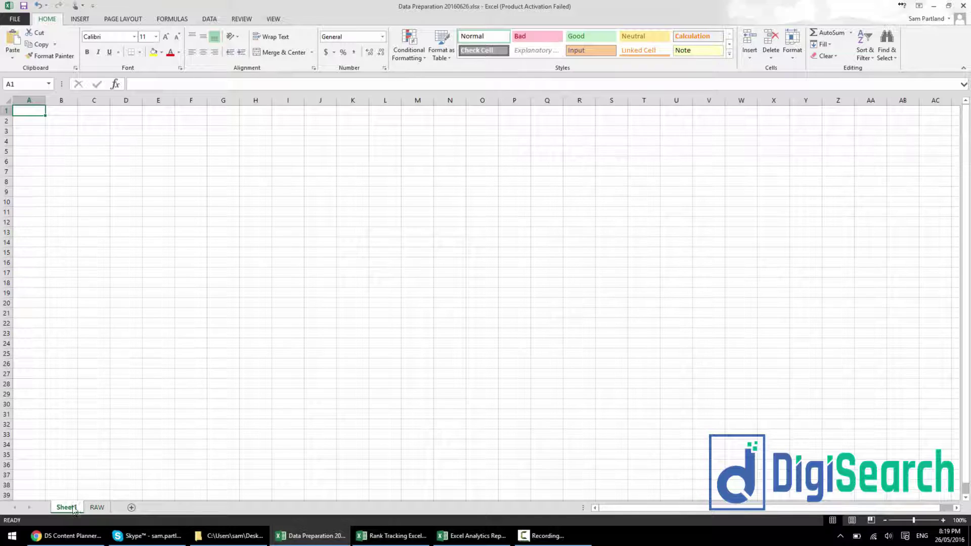
pyautogui.doubleClick(69, 507)
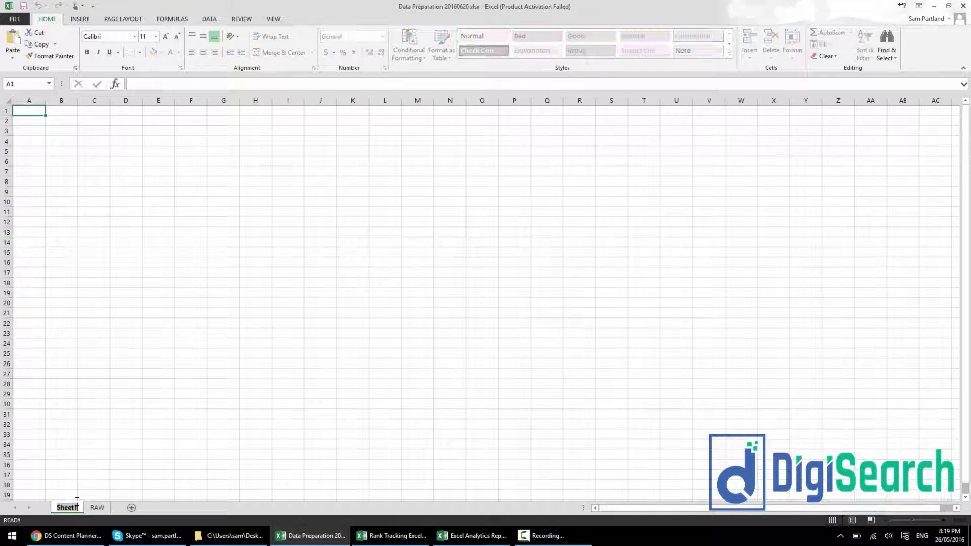
pyautogui.write('Dashboard')
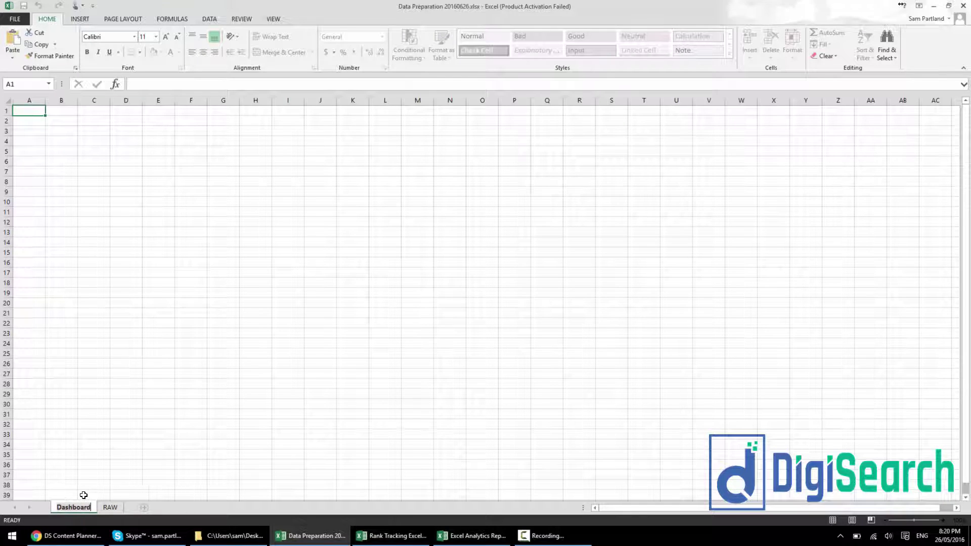
pyautogui.press('Return')
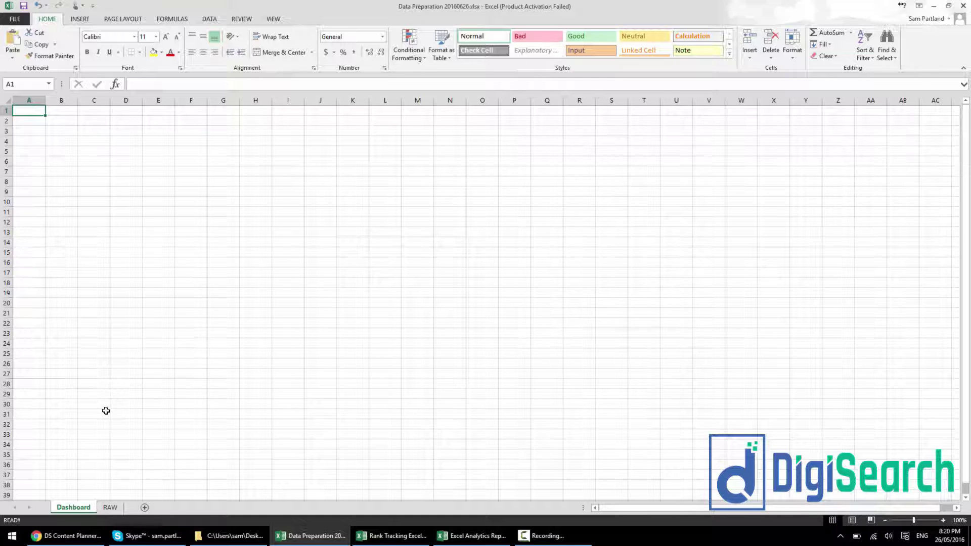
# - On the RAW sheet, enter headers Landing Page, Month, Visits, Conversions, Revenue in A1:E1
pyautogui.click(110, 507)
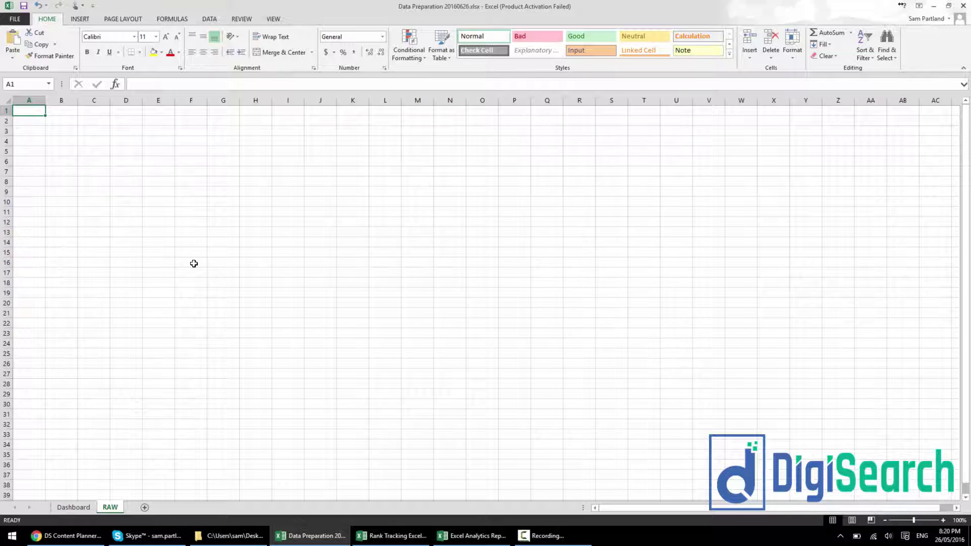
pyautogui.write('Landing P')
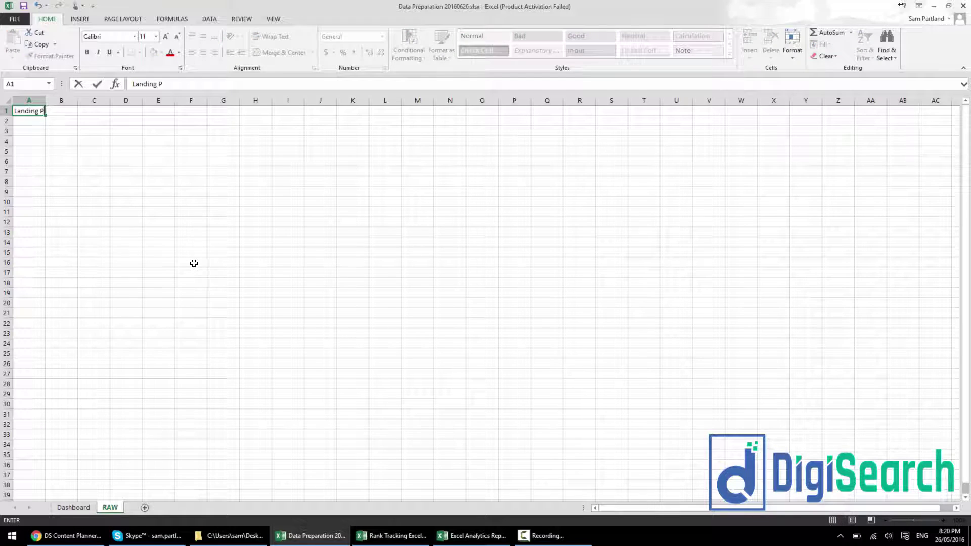
pyautogui.write('age')
pyautogui.press('Tab')
pyautogui.write('Month')
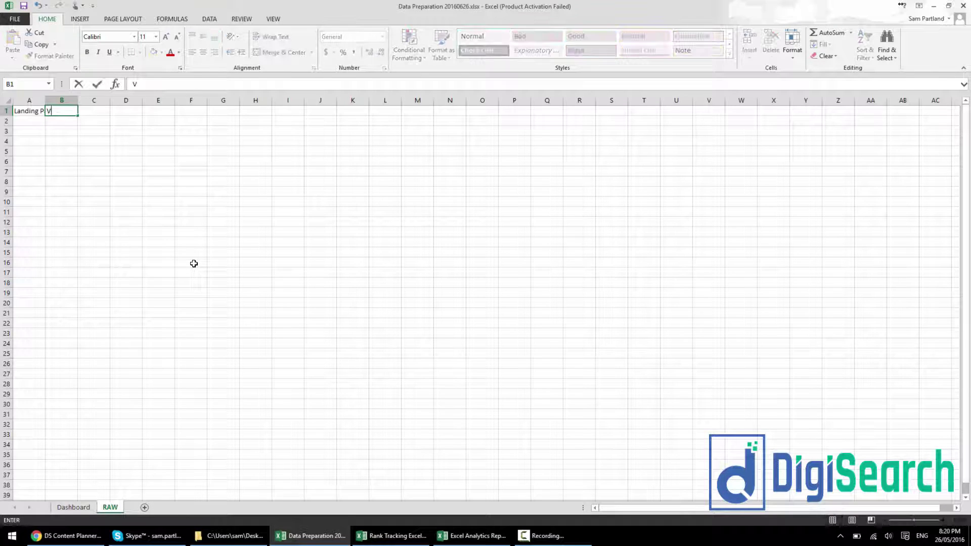
pyautogui.press('Tab')
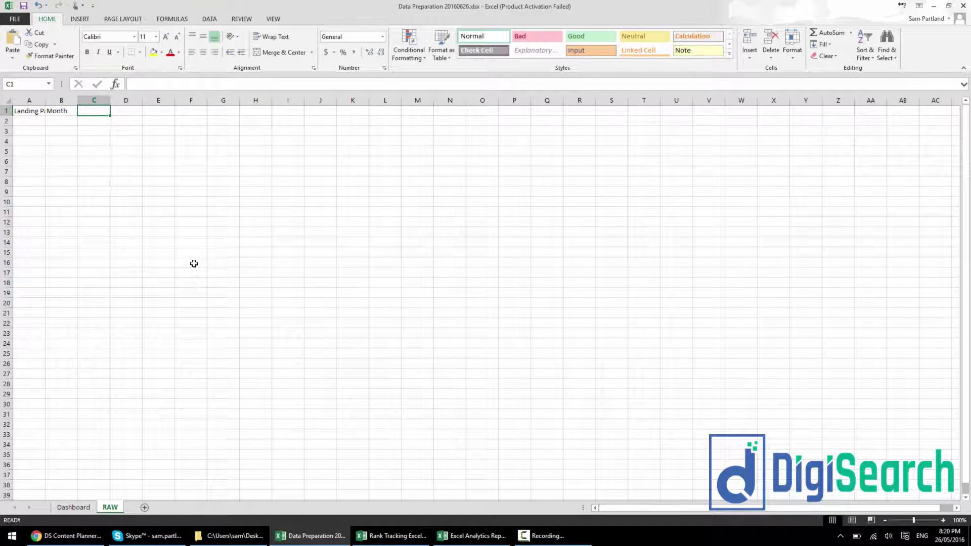
pyautogui.write('Visits')
pyautogui.press('Tab')
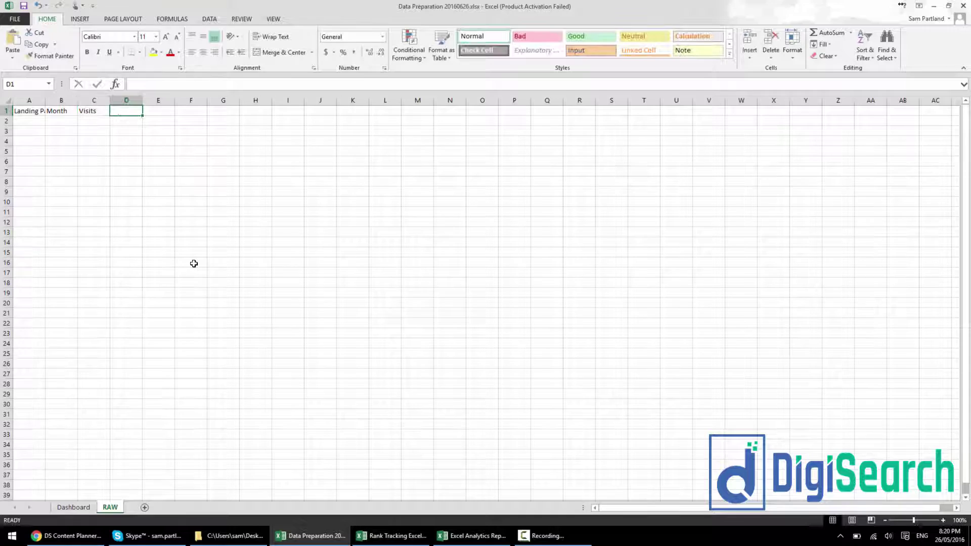
pyautogui.write('Conversions Revenue')
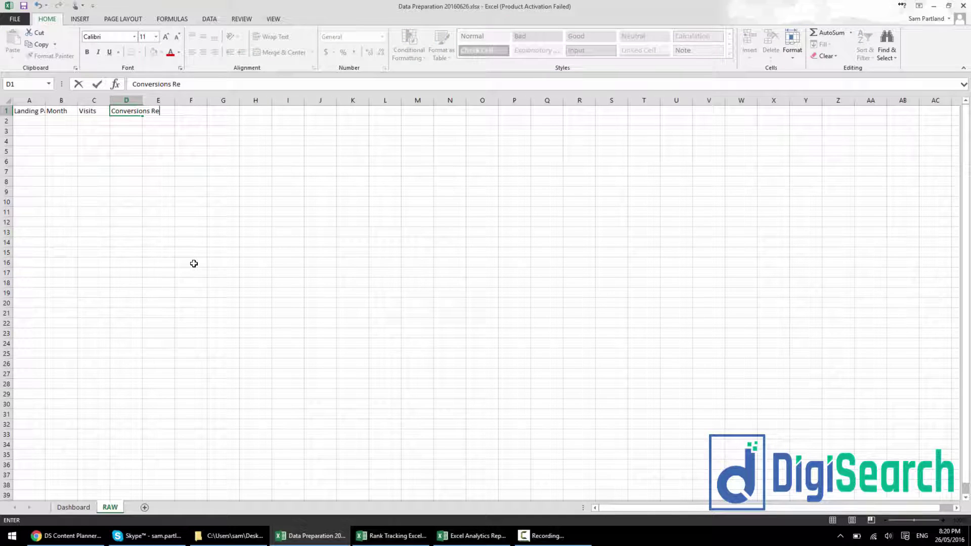
pyautogui.press('BackSpace')
pyautogui.press('BackSpace')
pyautogui.press('BackSpace')
pyautogui.press('BackSpace')
pyautogui.press('BackSpace')
pyautogui.press('BackSpace')
pyautogui.press('BackSpace')
pyautogui.press('BackSpace')
pyautogui.press('Tab')
pyautogui.write('Revenue')
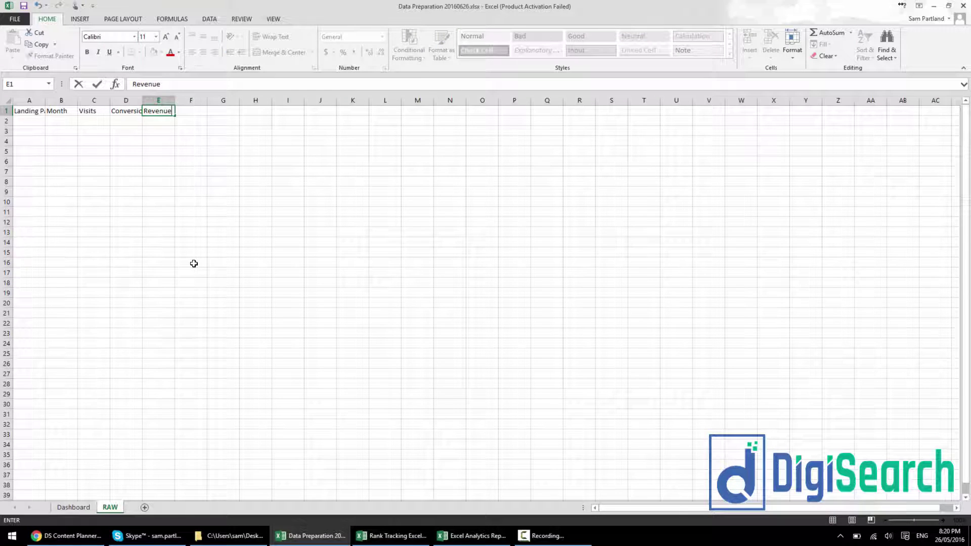
pyautogui.press('Return')
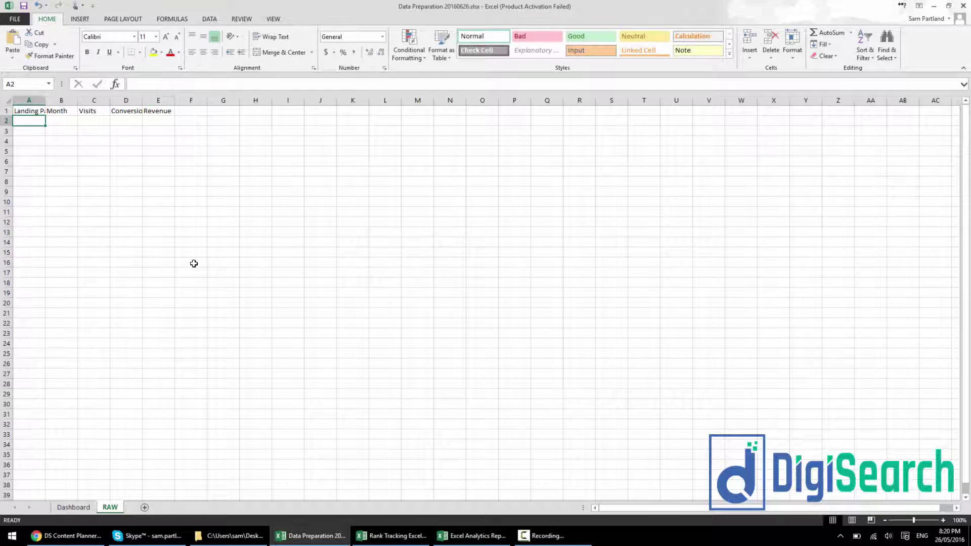
# - Fill row 2 under the headers with placeholder x values
pyautogui.write('x')
pyautogui.press('Tab')
pyautogui.write('x')
pyautogui.press('Tab')
pyautogui.write('x')
pyautogui.press('Tab')
pyautogui.write('x')
pyautogui.press('Tab')
pyautogui.write('xx')
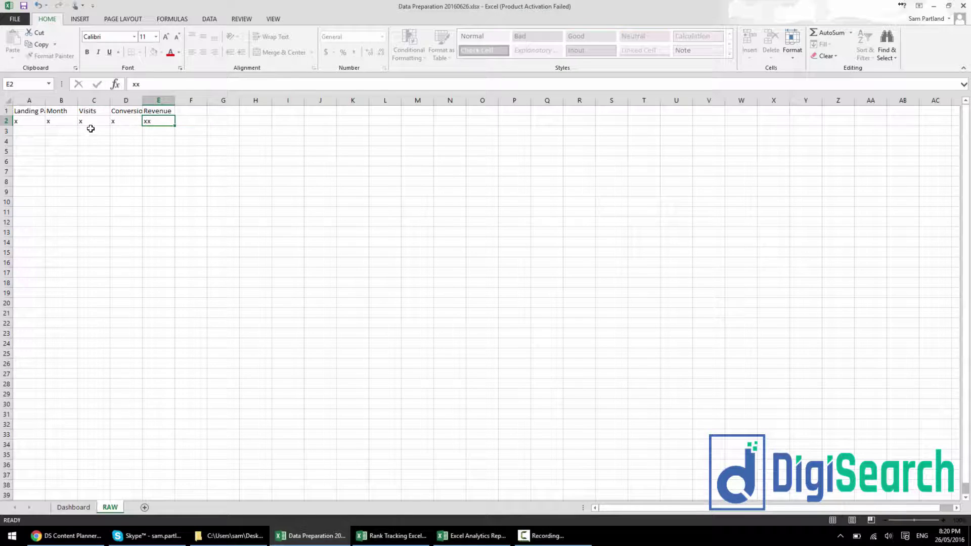
pyautogui.press('Tab')
# - Convert A1:E2 into a table whose first row is the headers
pyautogui.moveTo(35, 114); pyautogui.dragTo(151, 121)
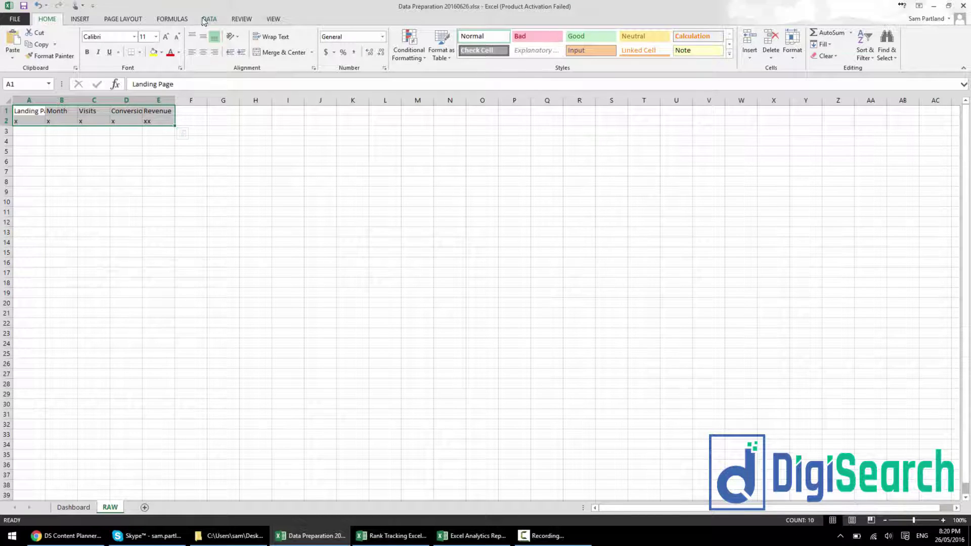
pyautogui.click(80, 18)
pyautogui.click(87, 46)
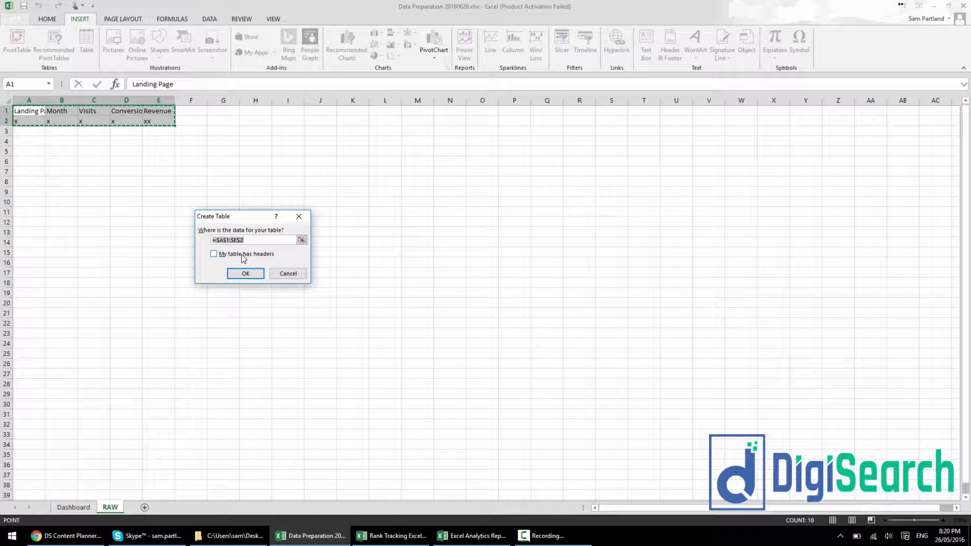
pyautogui.click(243, 256)
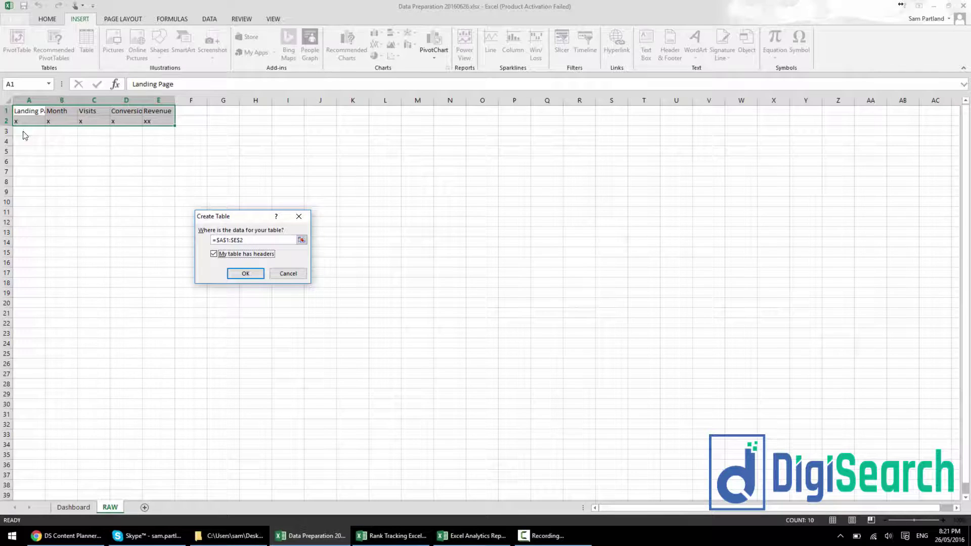
pyautogui.click(246, 276)
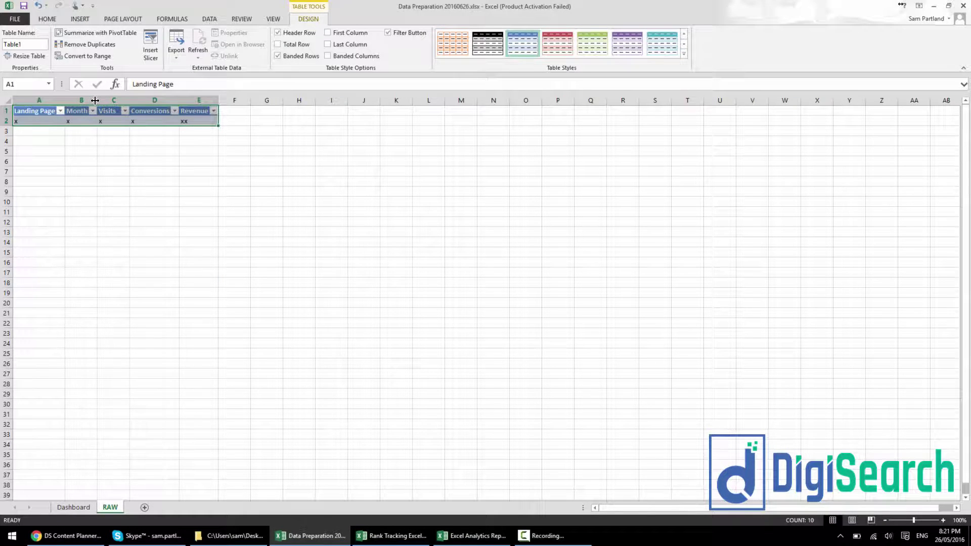
pyautogui.click(112, 153)
pyautogui.click(157, 122)
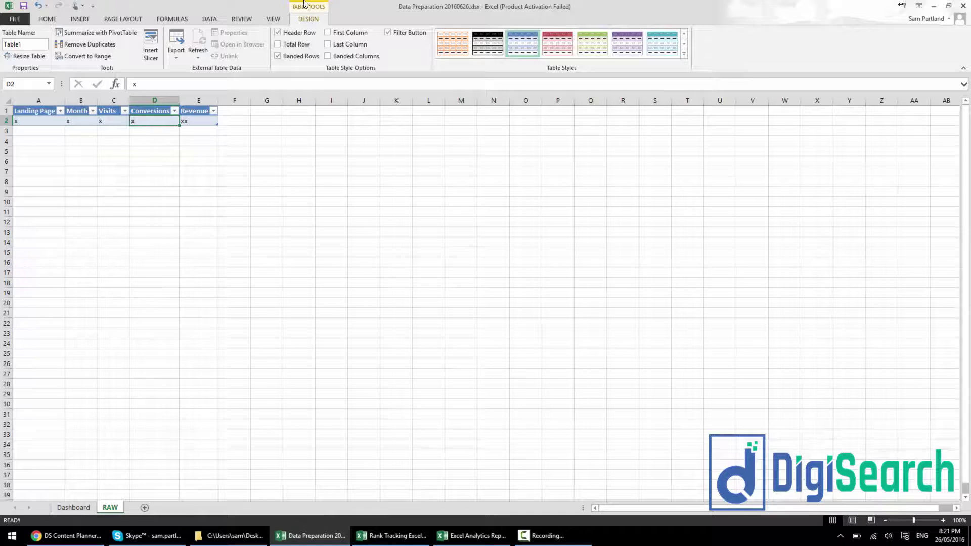
# - Rename the table to RAW and widen the Landing Page and Month columns
pyautogui.click(33, 43)
pyautogui.write('RAW')
pyautogui.click(163, 136)
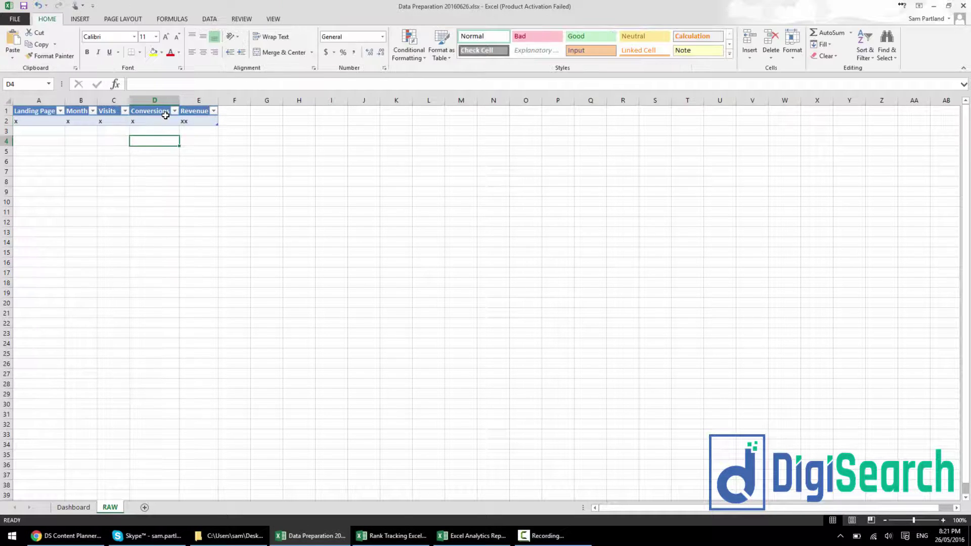
pyautogui.click(164, 119)
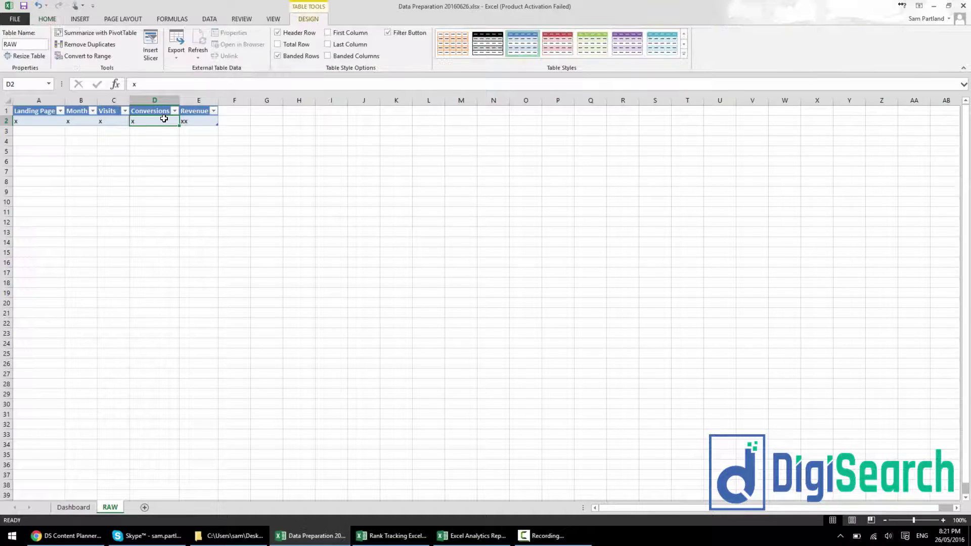
pyautogui.moveTo(65, 100); pyautogui.dragTo(311, 100)
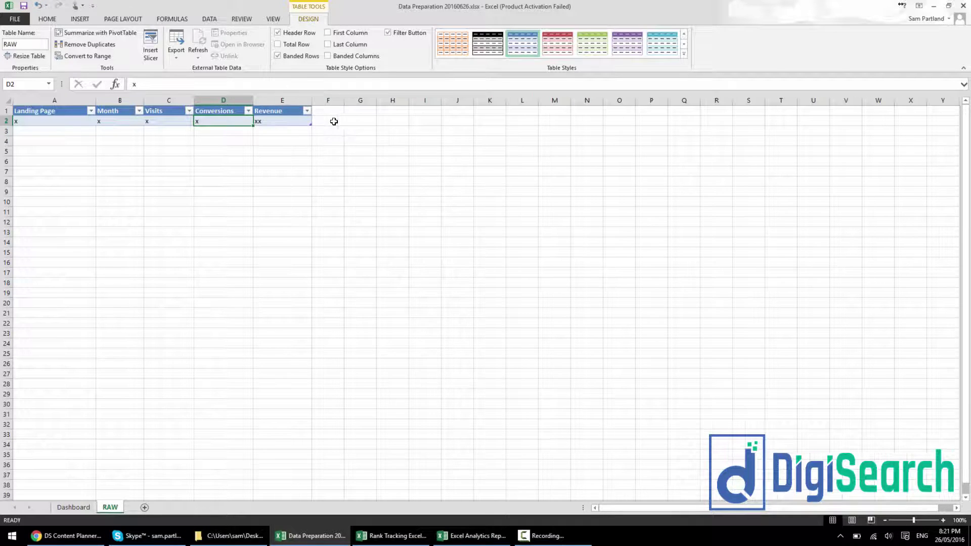
# - Widen the Revenue column and enter Jun-16 as the Month value in B2
pyautogui.click(329, 131)
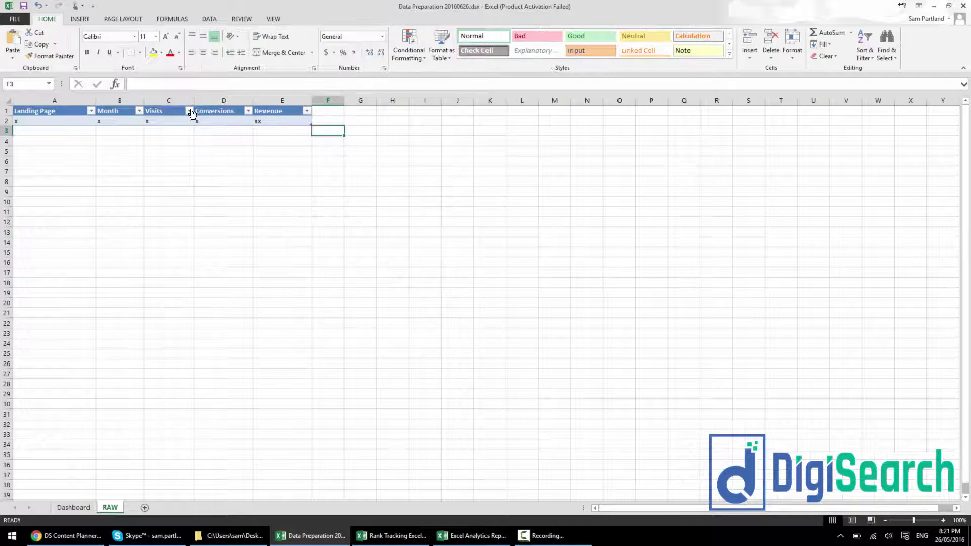
pyautogui.click(120, 124)
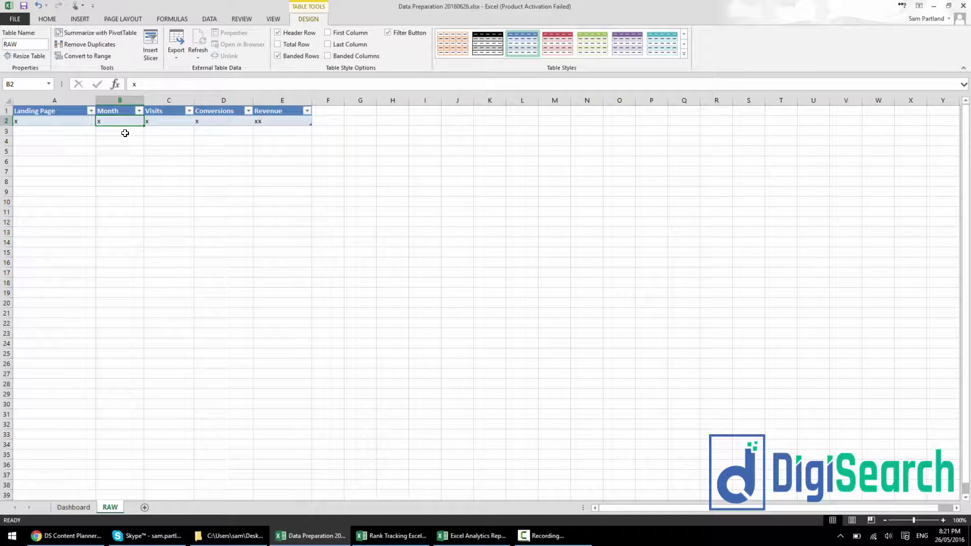
pyautogui.write('Jun')
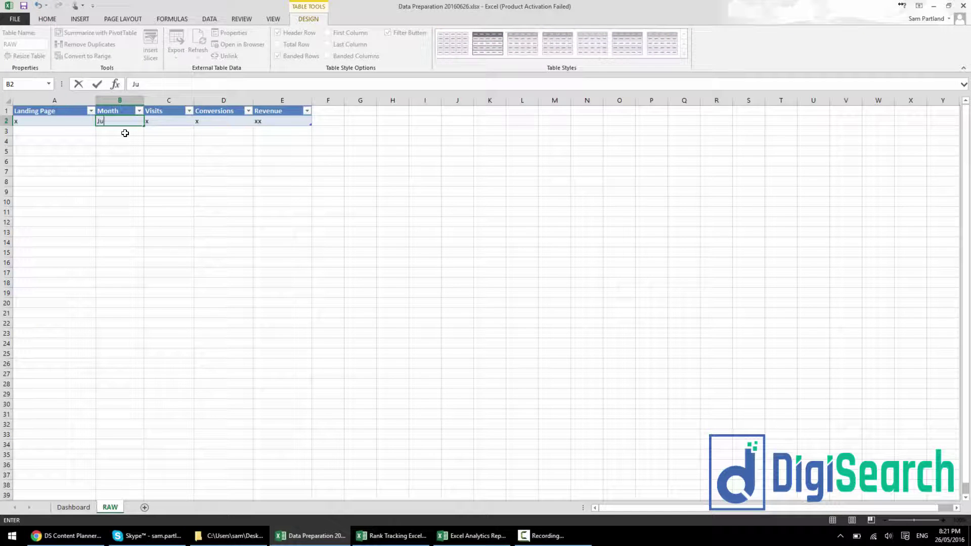
pyautogui.press('BackSpace')
pyautogui.press('BackSpace')
pyautogui.write('Jun-16')
pyautogui.press('Return')
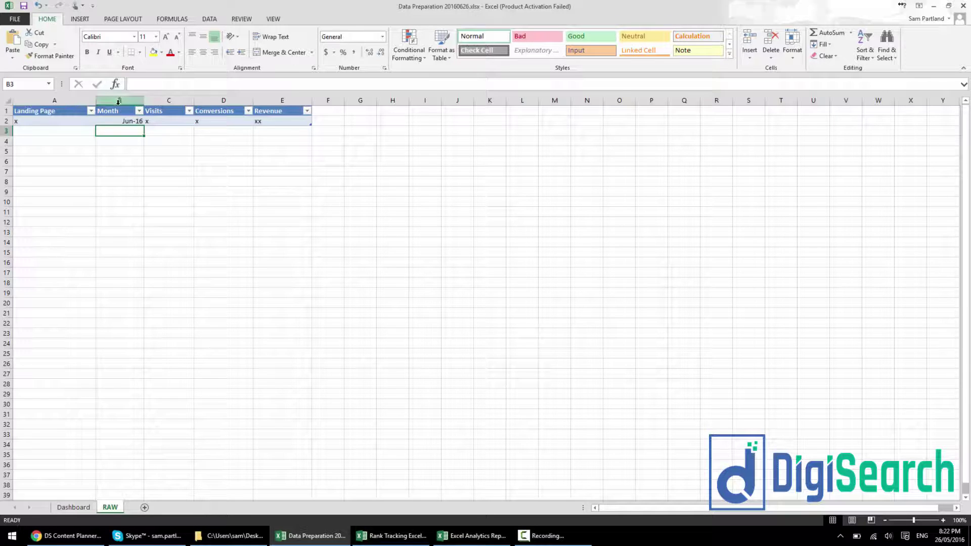
pyautogui.click(282, 161)
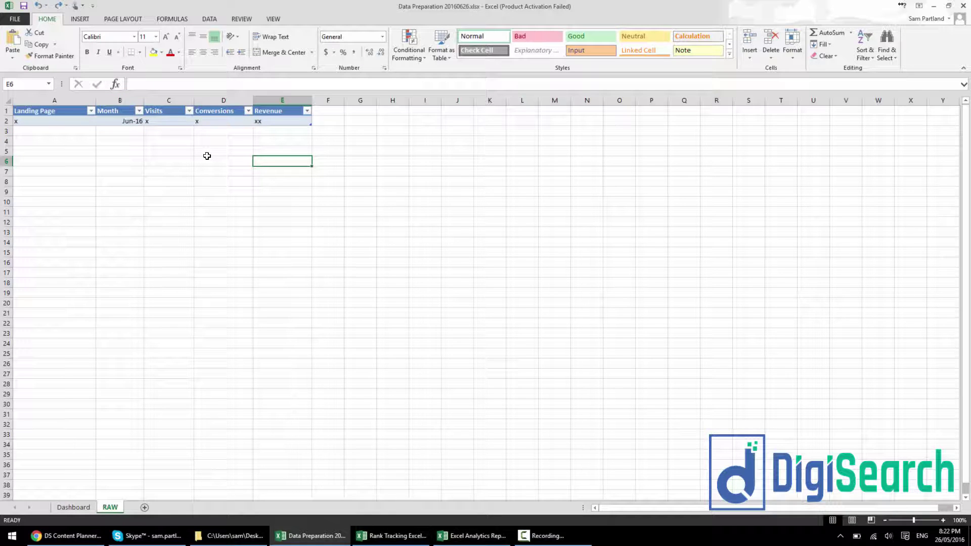
# - Insert two blank table columns between Month and Visits
pyautogui.click(124, 100)
pyautogui.rightClick(125, 101)
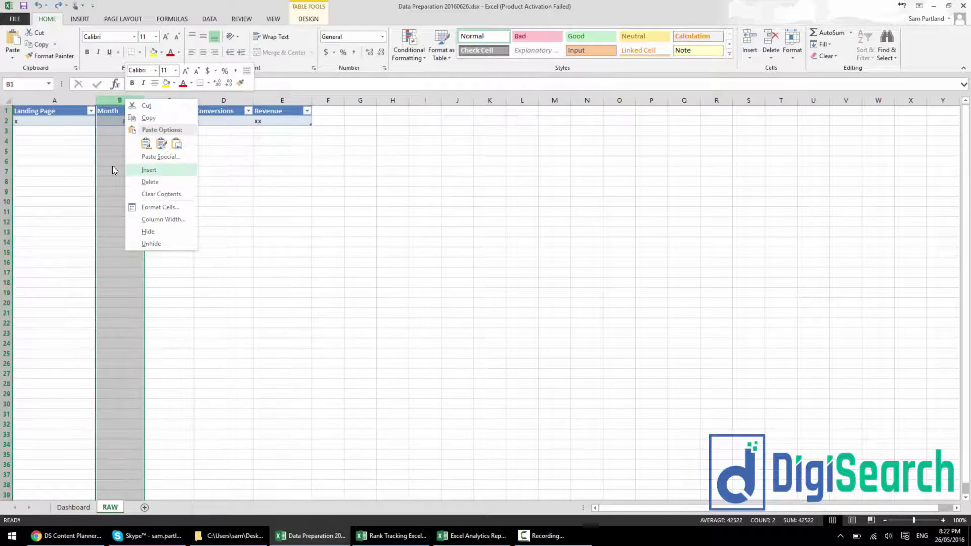
pyautogui.press('Escape')
pyautogui.click(167, 100)
pyautogui.rightClick(163, 101)
pyautogui.press('Escape')
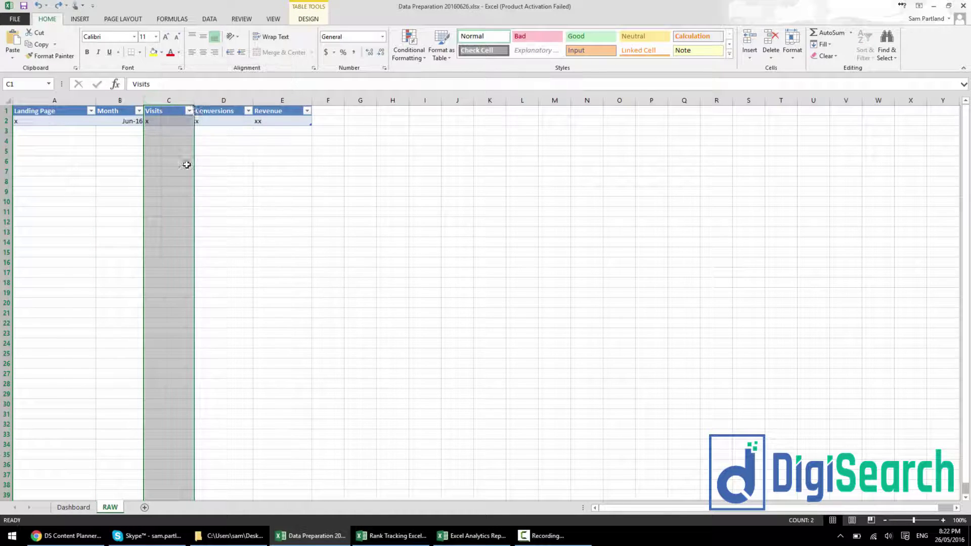
pyautogui.rightClick(164, 106)
pyautogui.click(185, 173)
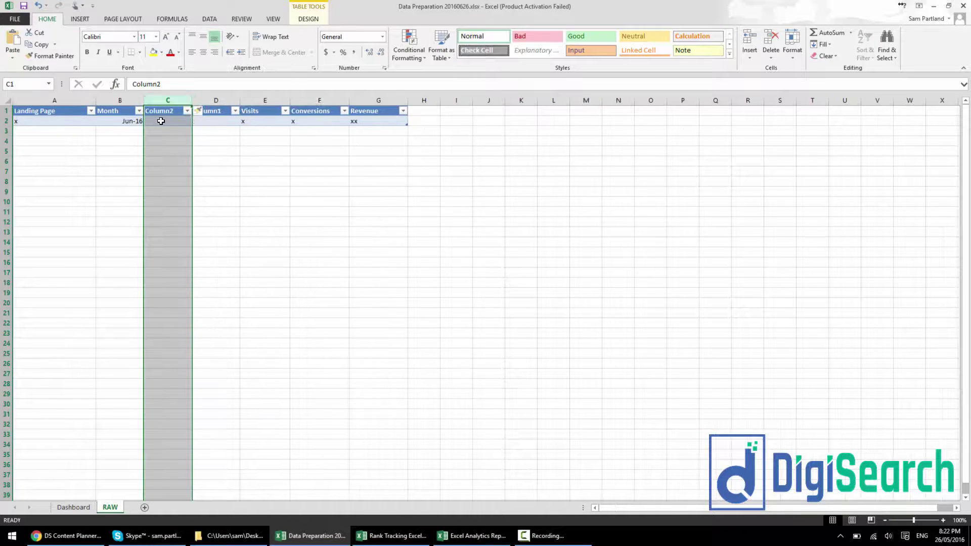
# - Name the new columns Month Alone and Year, entering Jun and 2016 in row 2
pyautogui.click(161, 111)
pyautogui.write('Mon')
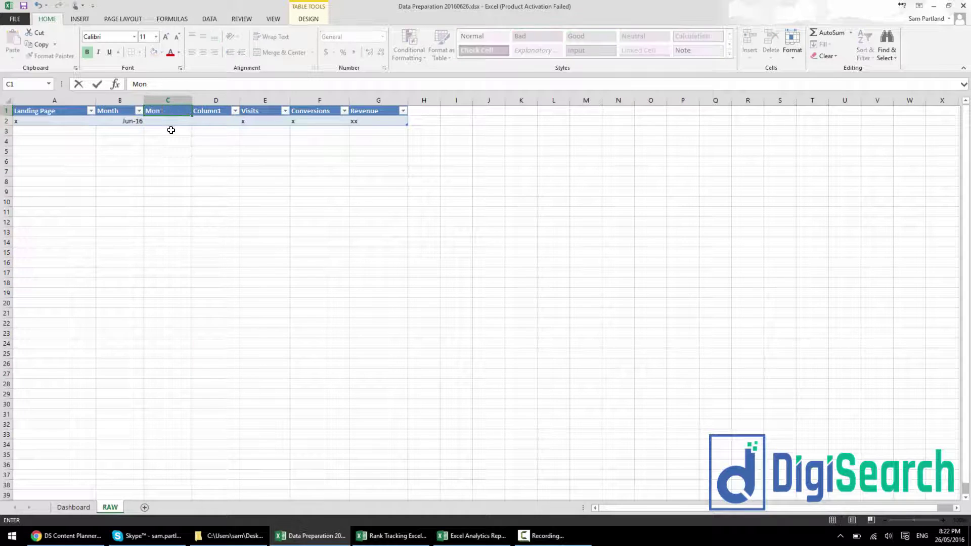
pyautogui.write('th Alone')
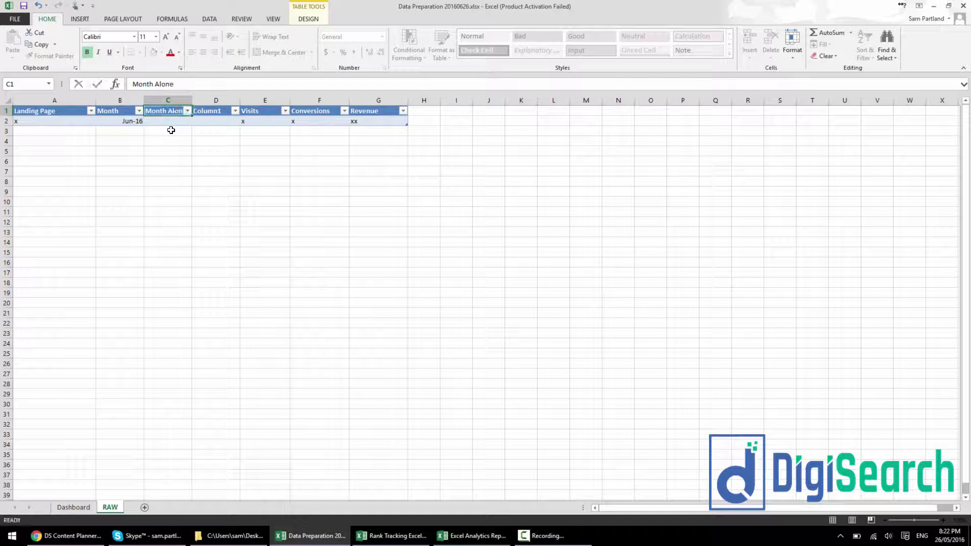
pyautogui.press('Tab')
pyautogui.write('Year')
pyautogui.hotkey('ctrl', 'Return')
pyautogui.press('Return')
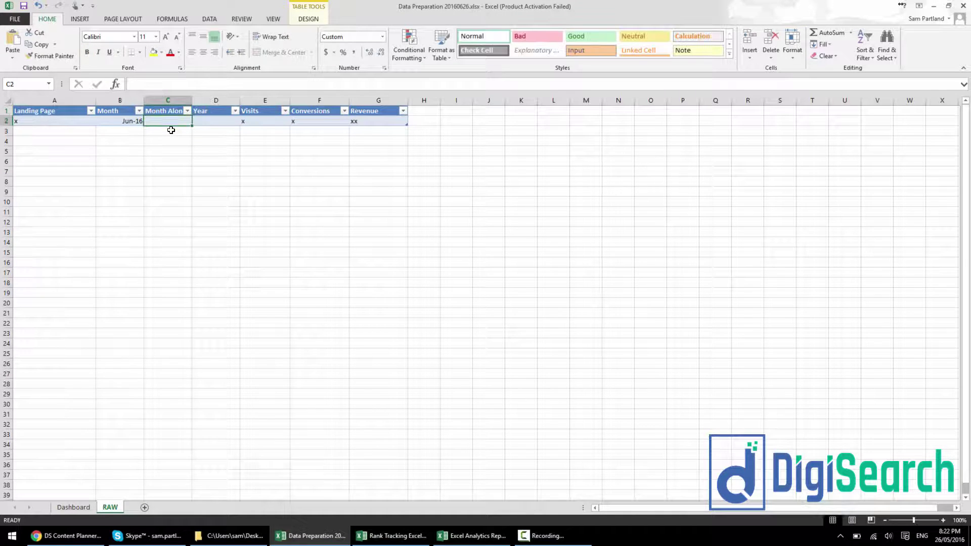
pyautogui.write('Jun')
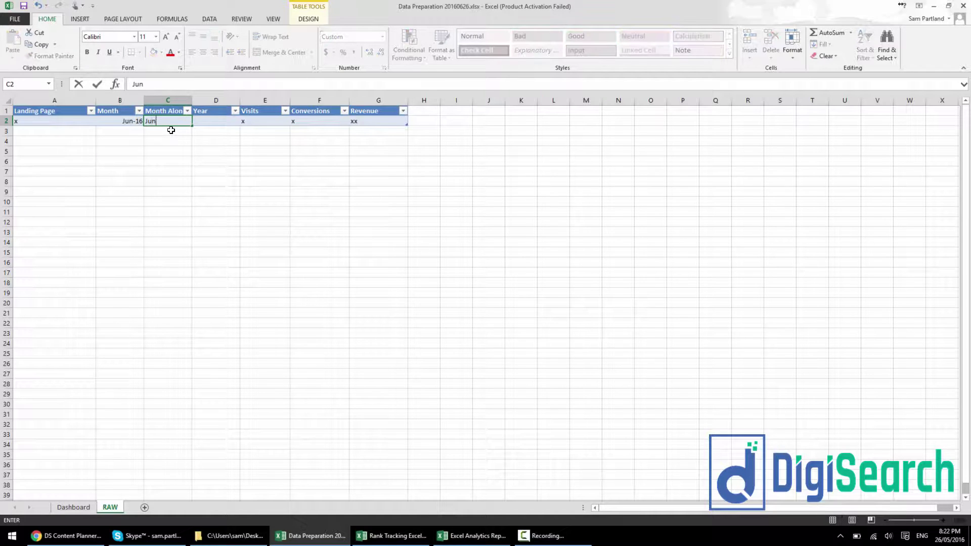
pyautogui.press('Tab')
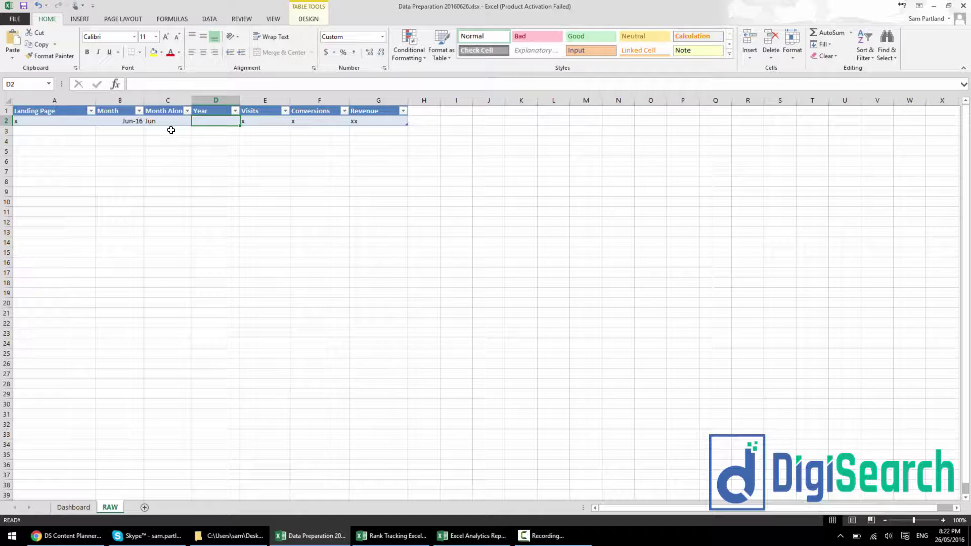
pyautogui.write('2016')
pyautogui.click(159, 135)
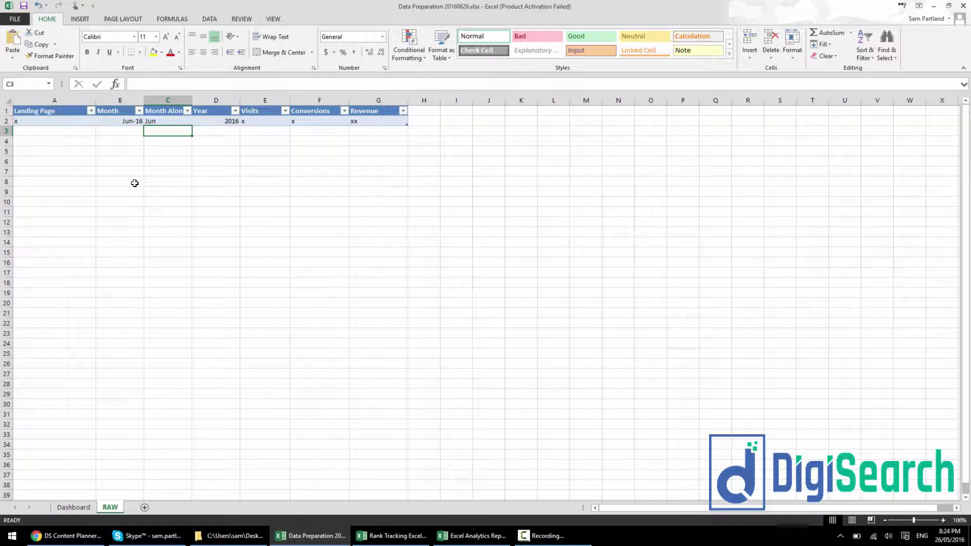
pyautogui.click(60, 120)
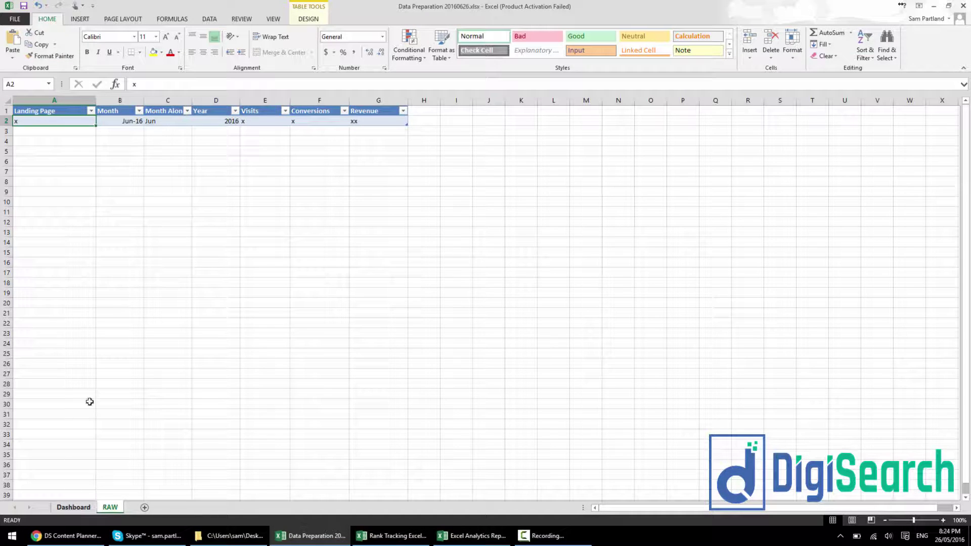
pyautogui.click(116, 130)
pyautogui.press('Down')
pyautogui.press('Down')
pyautogui.press('Down')
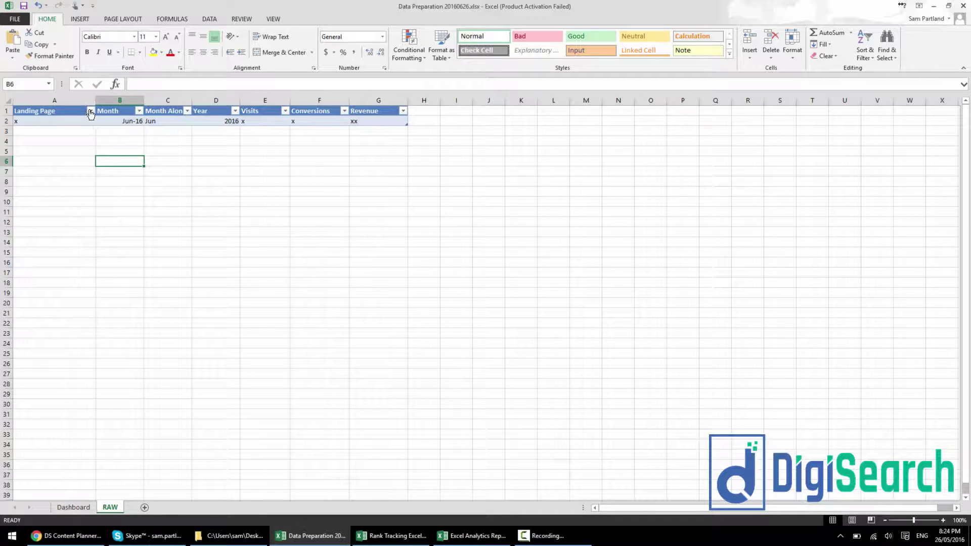
pyautogui.click(52, 120)
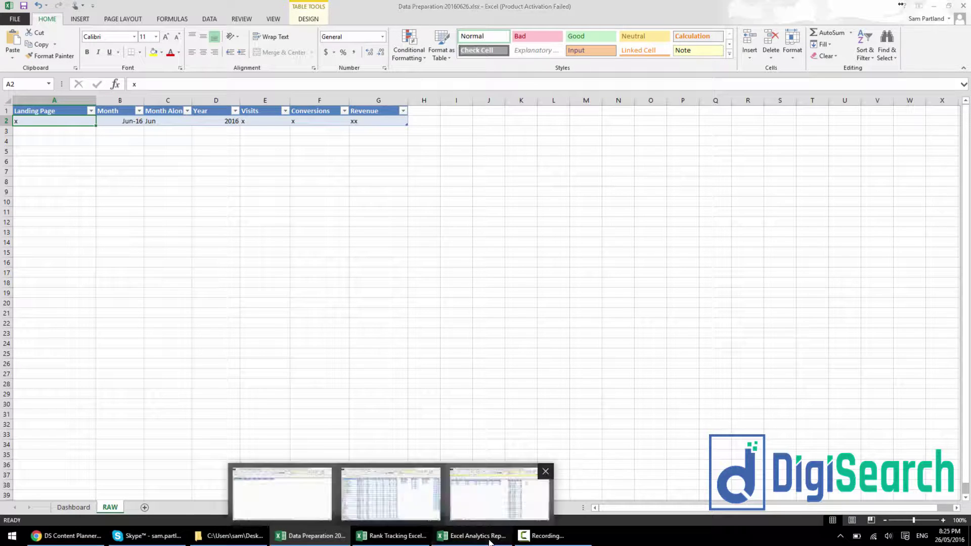
pyautogui.click(489, 542)
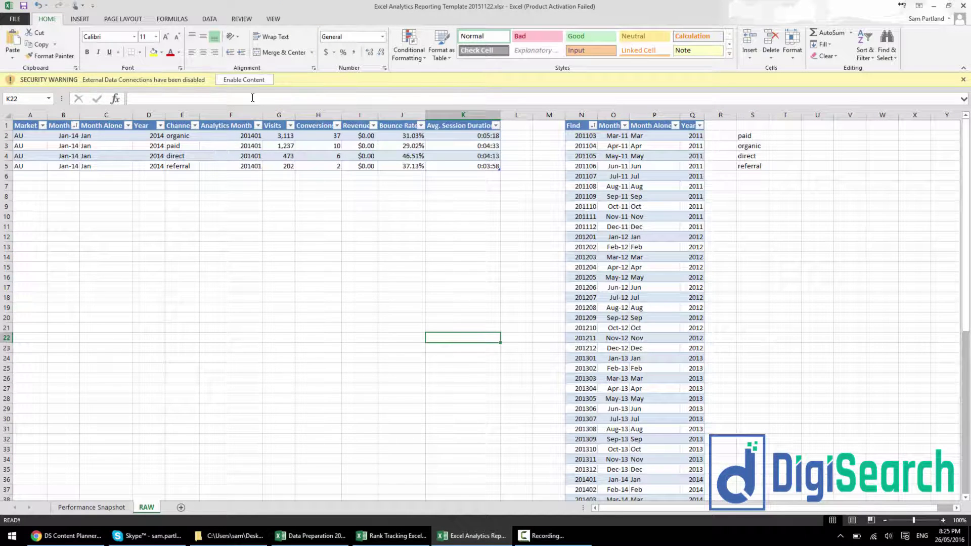
pyautogui.click(244, 80)
pyautogui.click(372, 201)
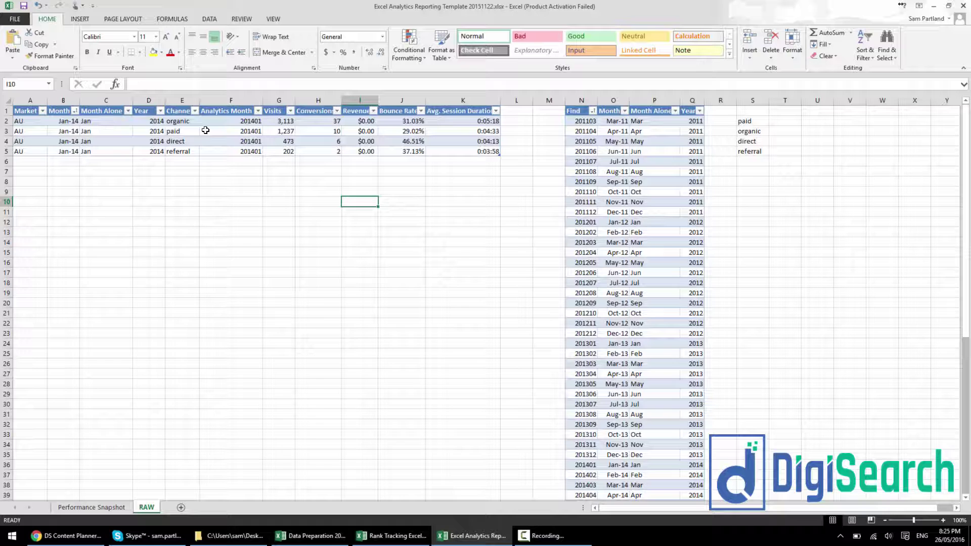
pyautogui.doubleClick(200, 101)
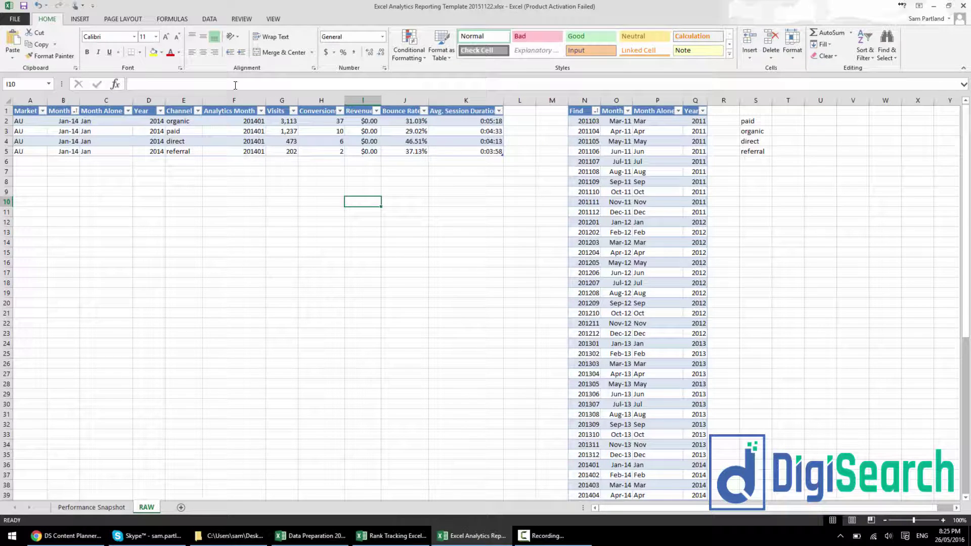
pyautogui.click(253, 122)
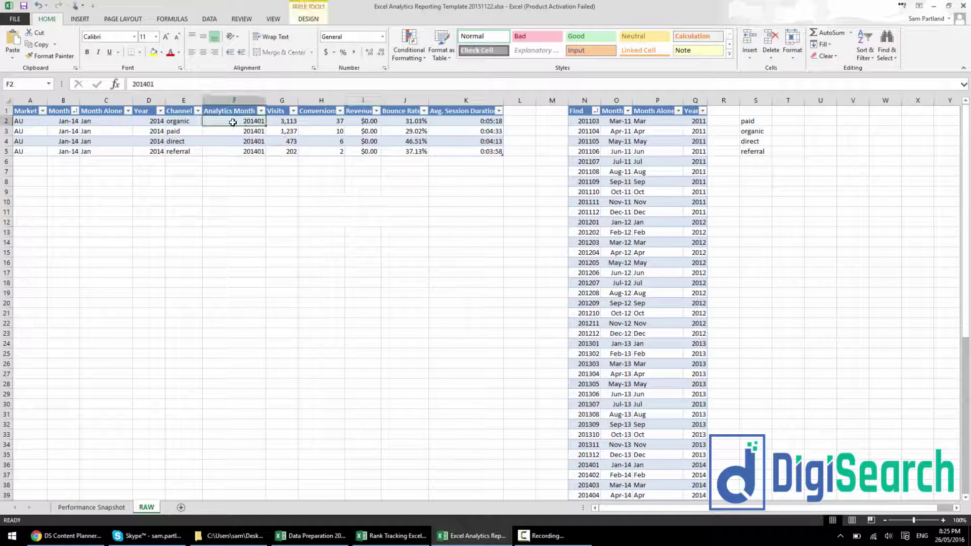
pyautogui.click(125, 120)
pyautogui.click(215, 119)
pyautogui.click(73, 122)
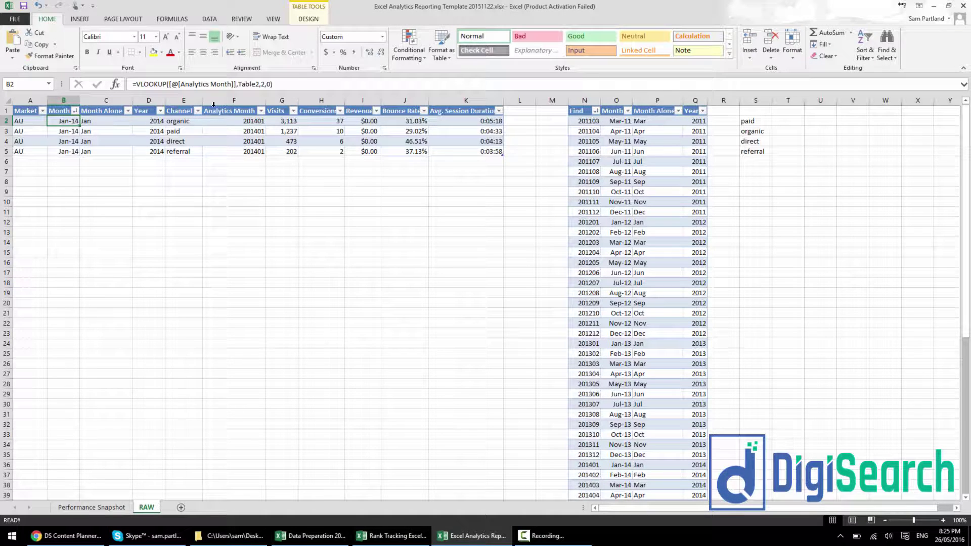
pyautogui.click(293, 85)
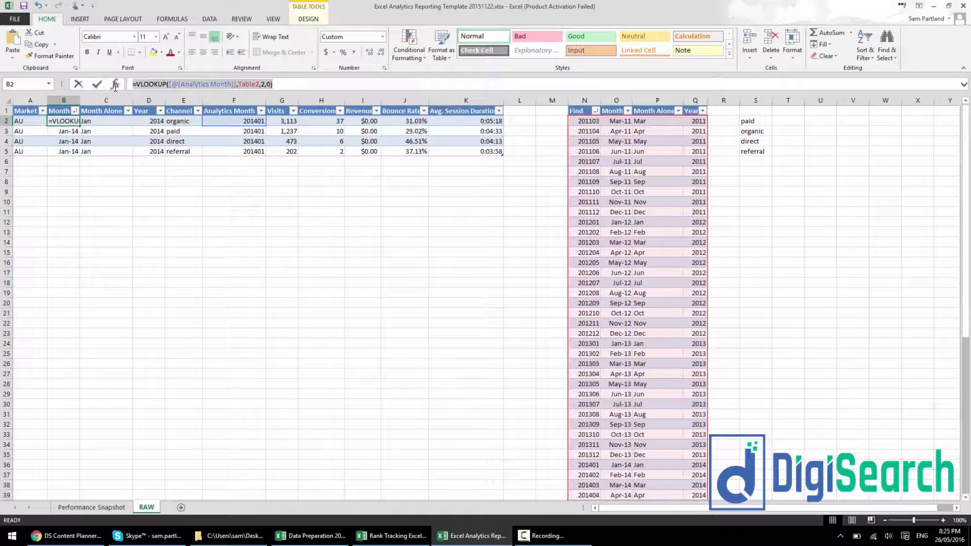
pyautogui.press('Escape')
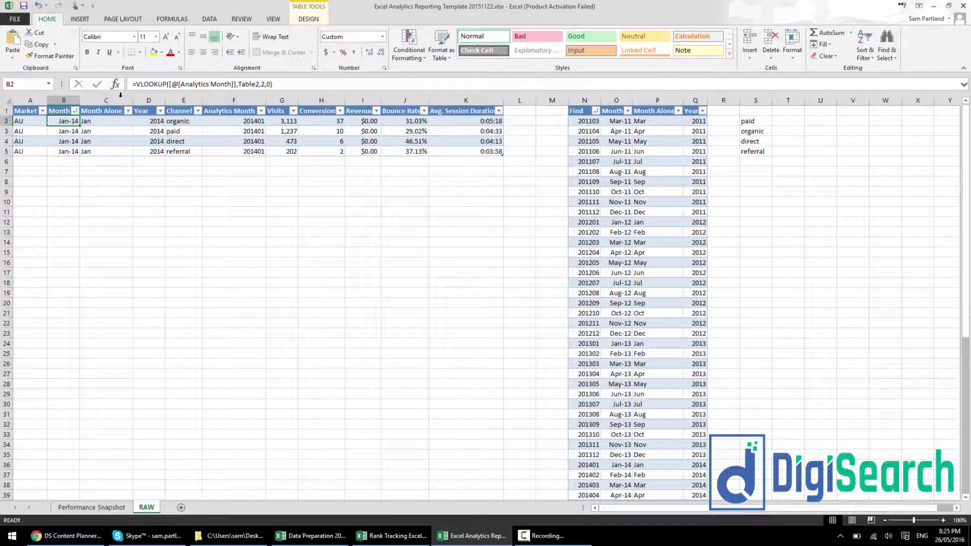
pyautogui.click(247, 147)
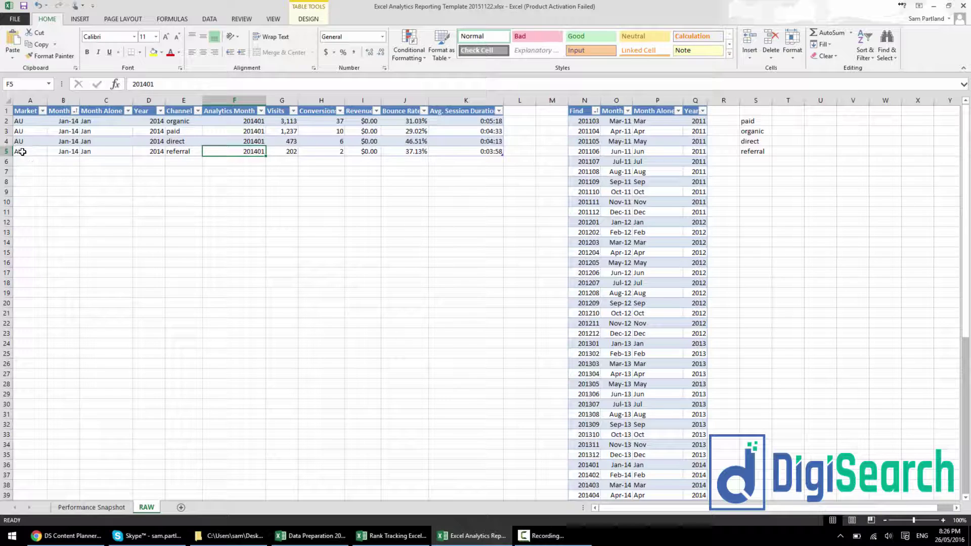
# - Check the Month formula in row 5, then switch to the Rank Tracking workbook
pyautogui.moveTo(22, 152); pyautogui.dragTo(488, 152)
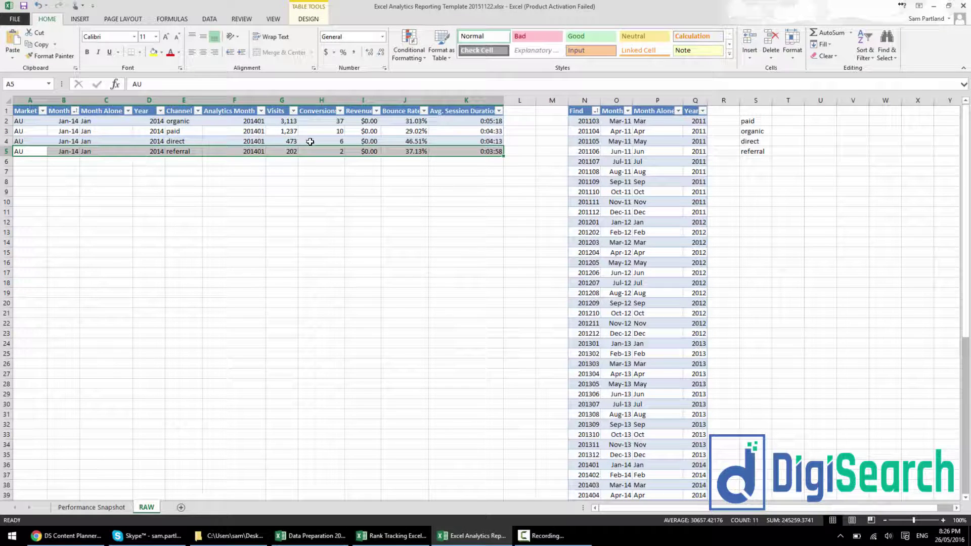
pyautogui.click(70, 151)
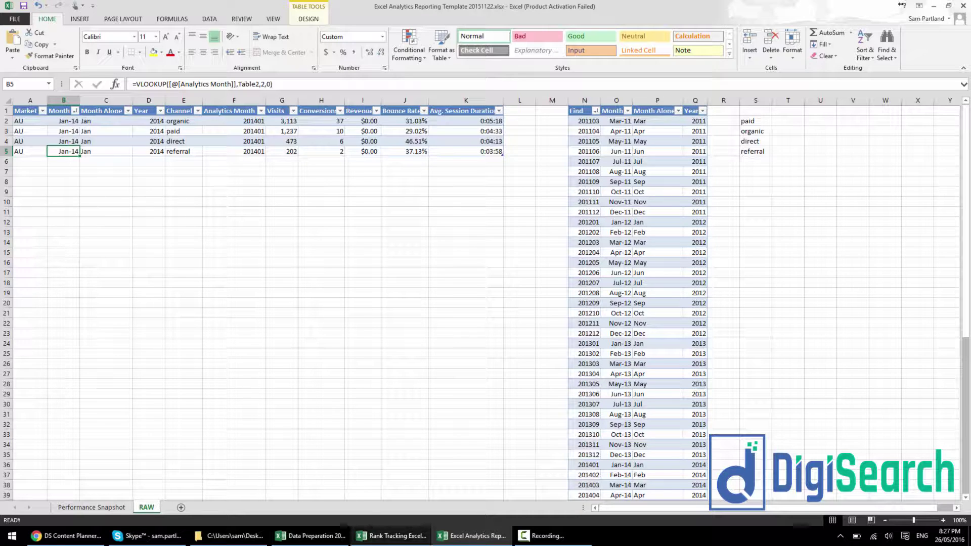
pyautogui.click(391, 535)
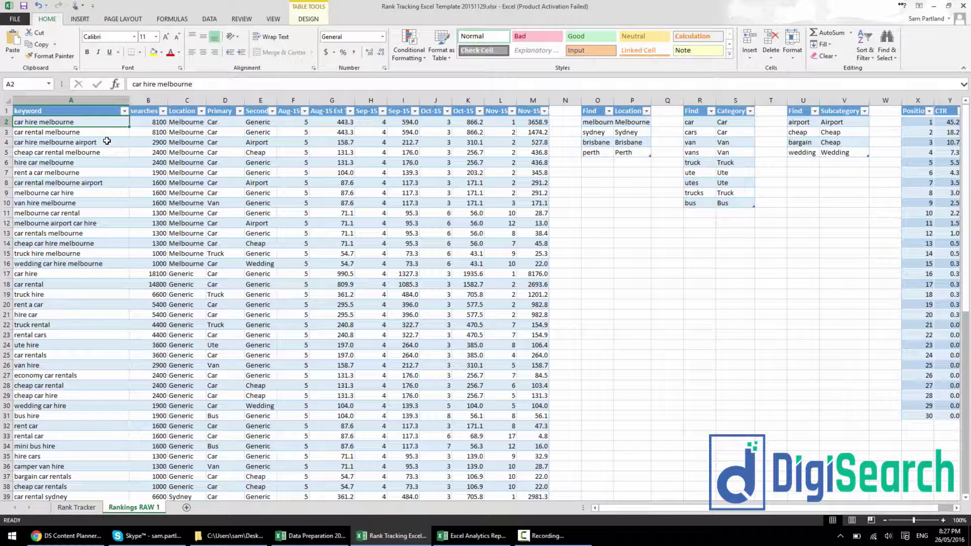
pyautogui.click(289, 114)
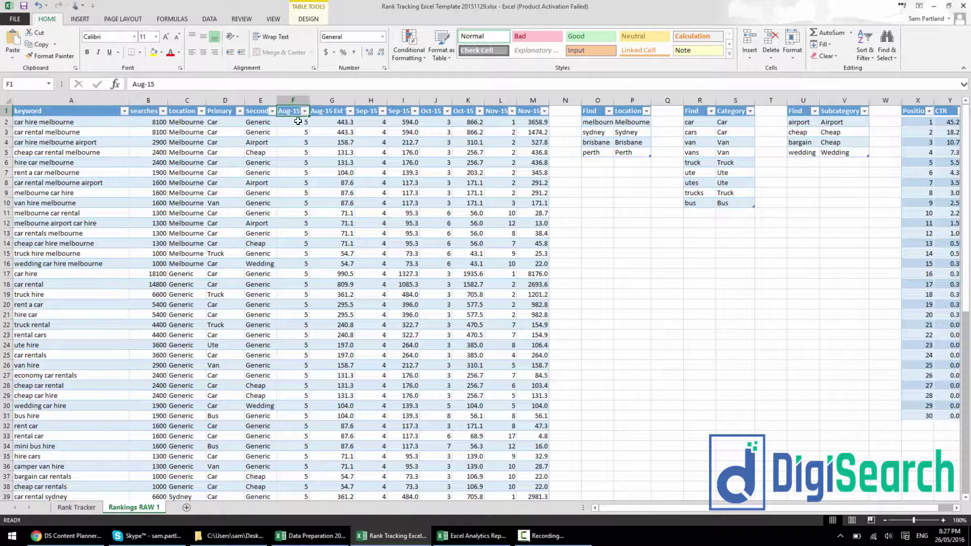
pyautogui.press('Right')
pyautogui.press('Right')
pyautogui.press('Right')
pyautogui.press('Right')
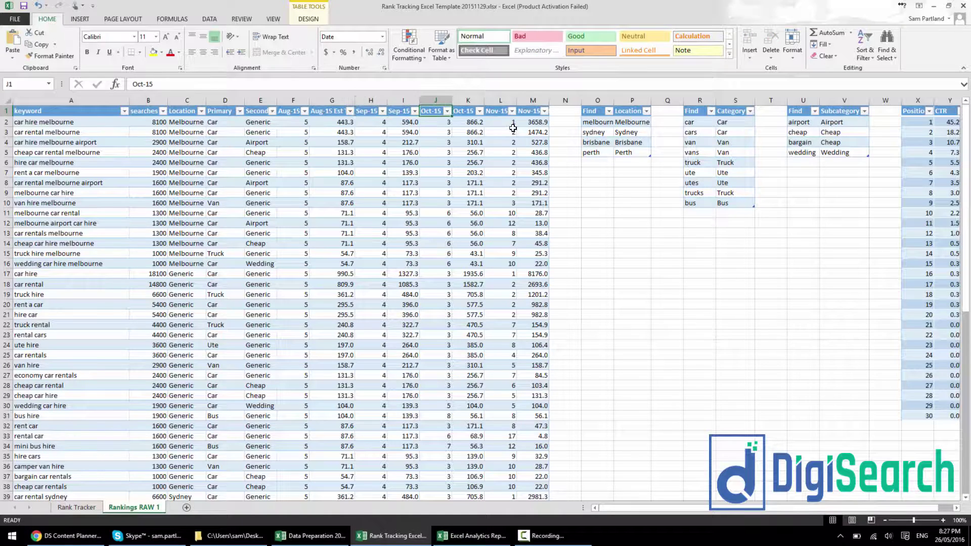
pyautogui.click(506, 111)
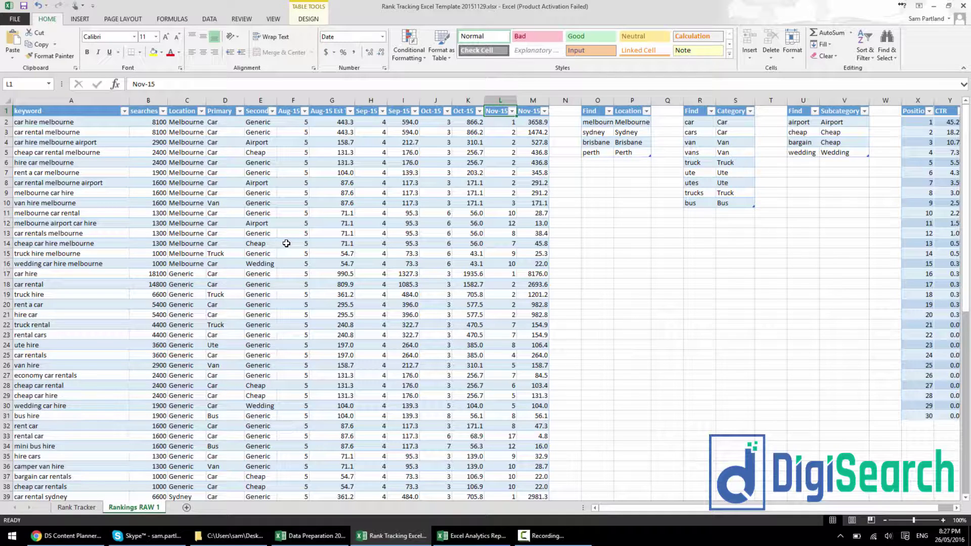
pyautogui.click(216, 138)
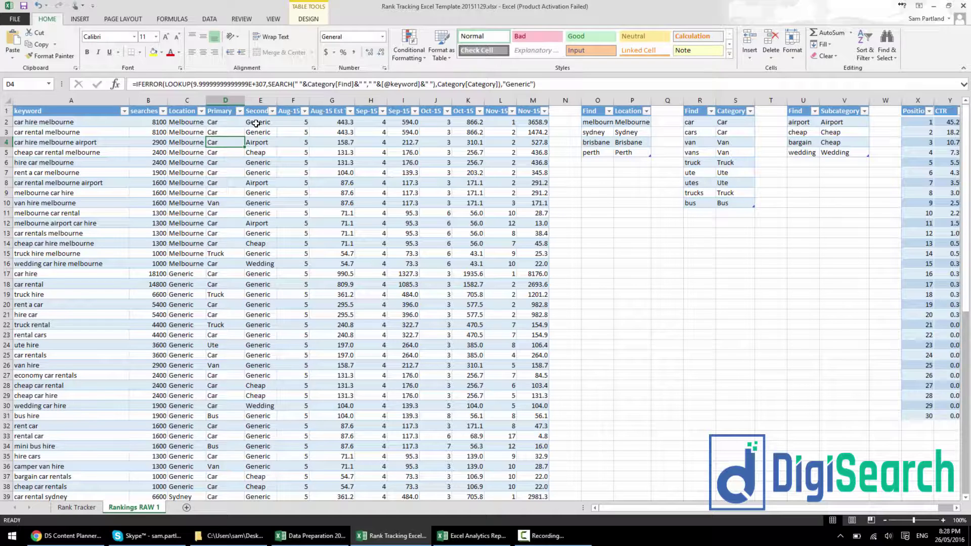
# - Collapse the Wedding group in the Rank Tracker sub-category pivot, then go back to Rankings RAW 1
pyautogui.click(77, 507)
pyautogui.scroll(-1, 226, 285)
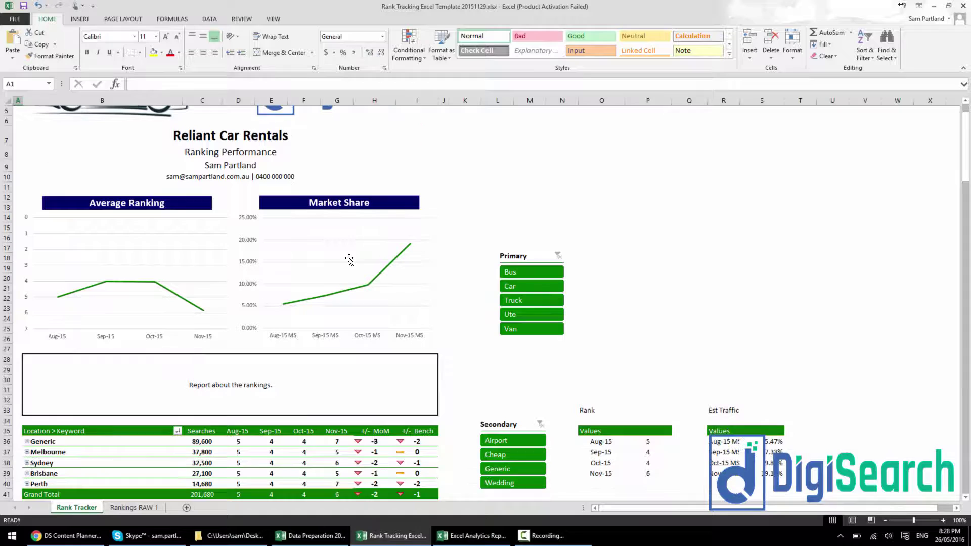
pyautogui.scroll(-3, 263, 398)
pyautogui.click(28, 462)
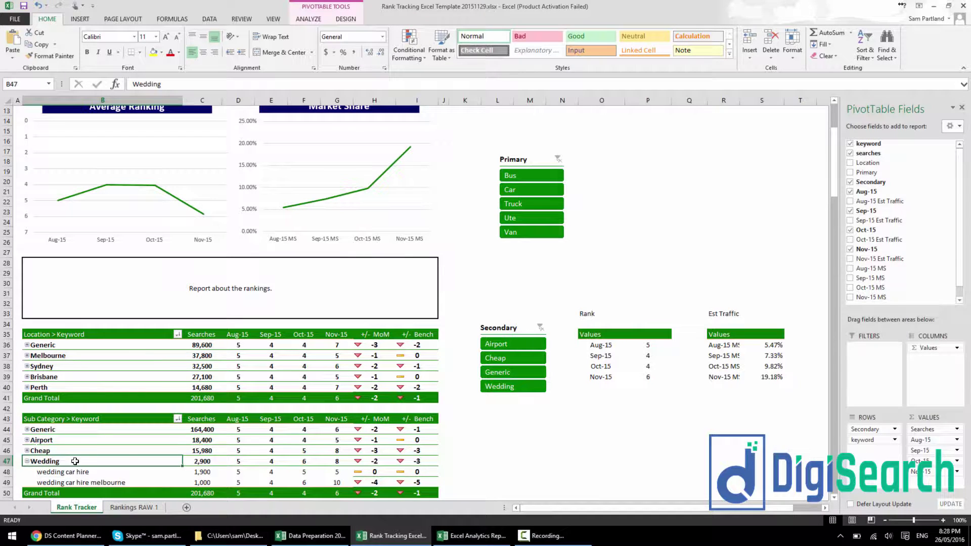
pyautogui.click(102, 471)
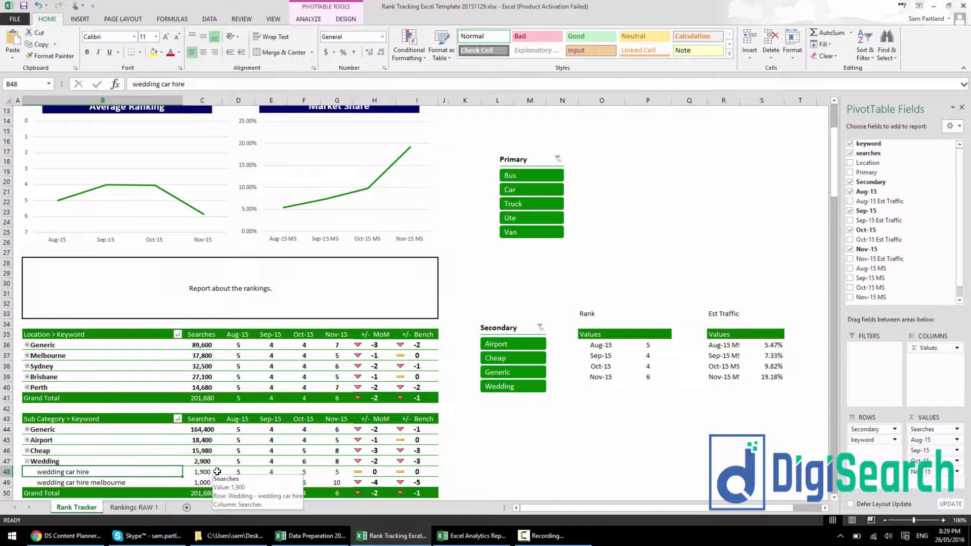
pyautogui.click(27, 461)
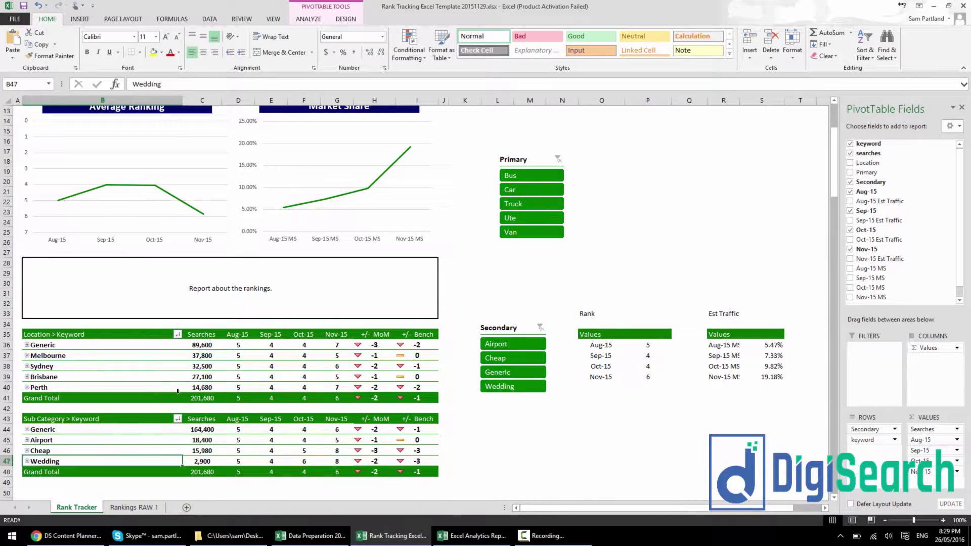
pyautogui.scroll(4, 178, 391)
pyautogui.scroll(-9, 338, 384)
pyautogui.scroll(1, 283, 258)
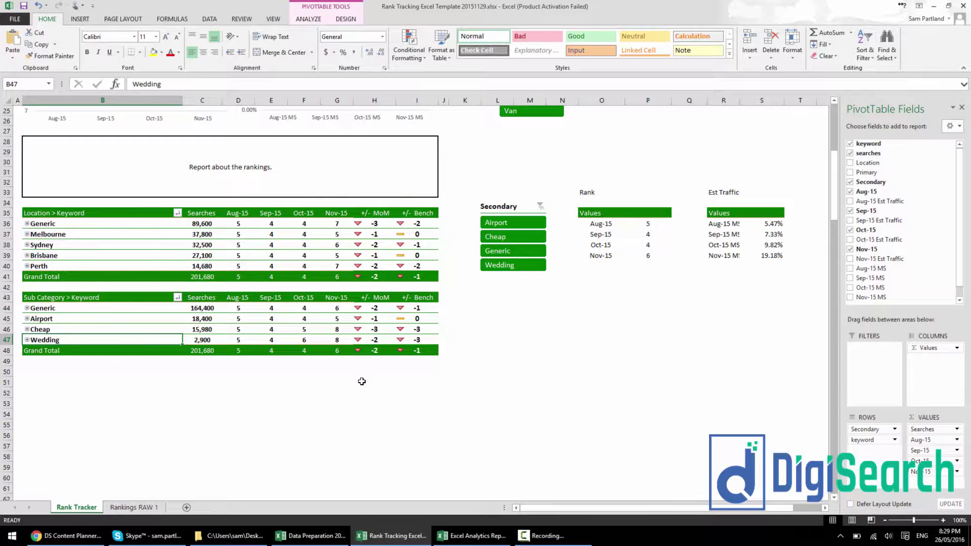
pyautogui.scroll(8, 362, 381)
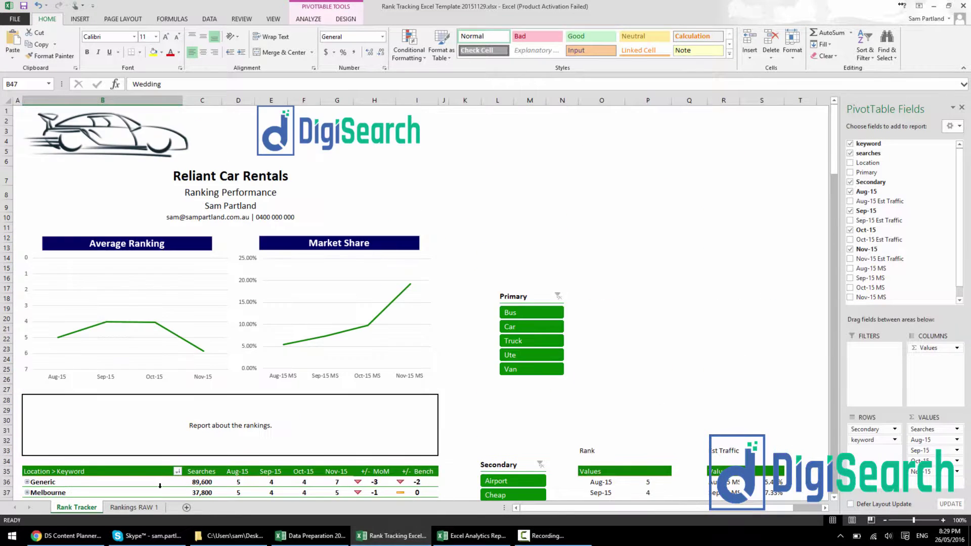
pyautogui.click(131, 507)
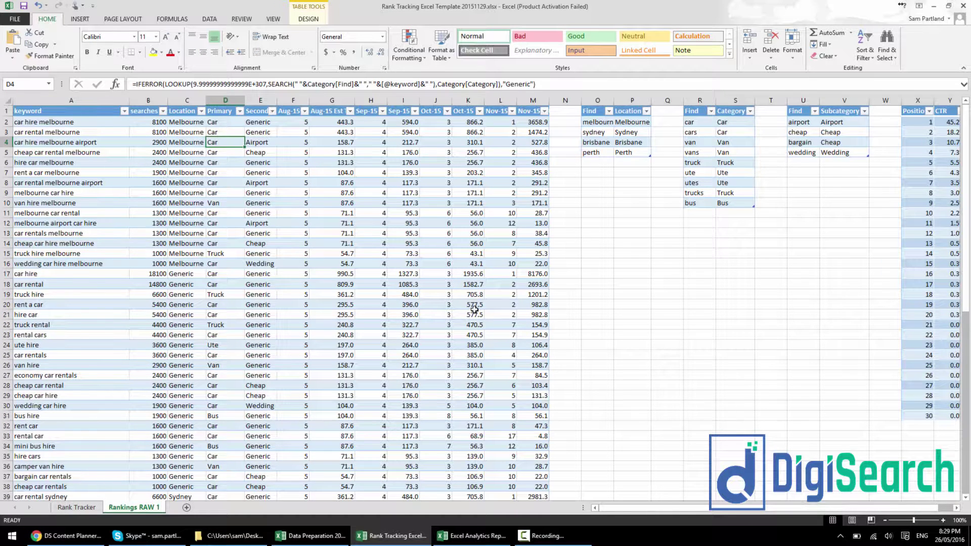
# - Switch back to the Data Preparation 20160626.xlsx workbook with Alt+Tab
pyautogui.hotkey('alt', 'Tab')
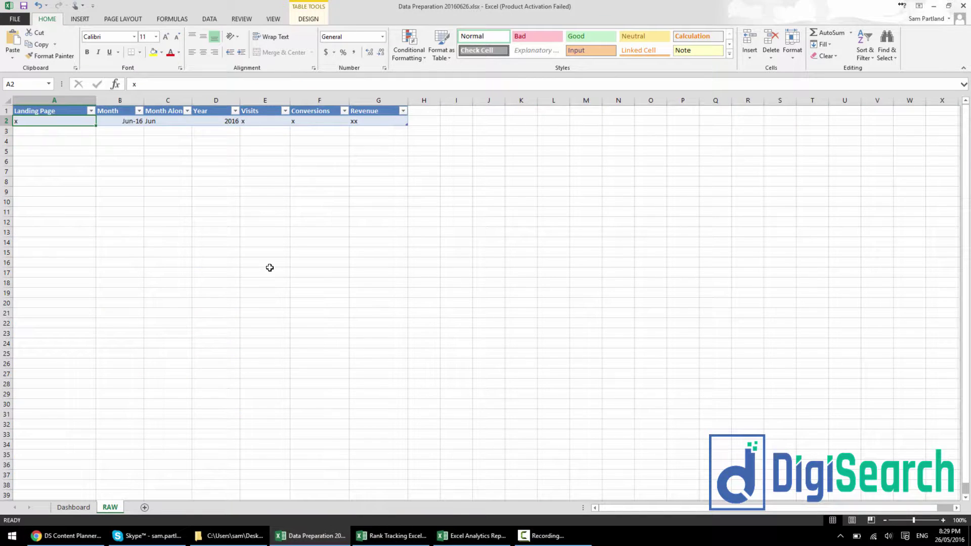